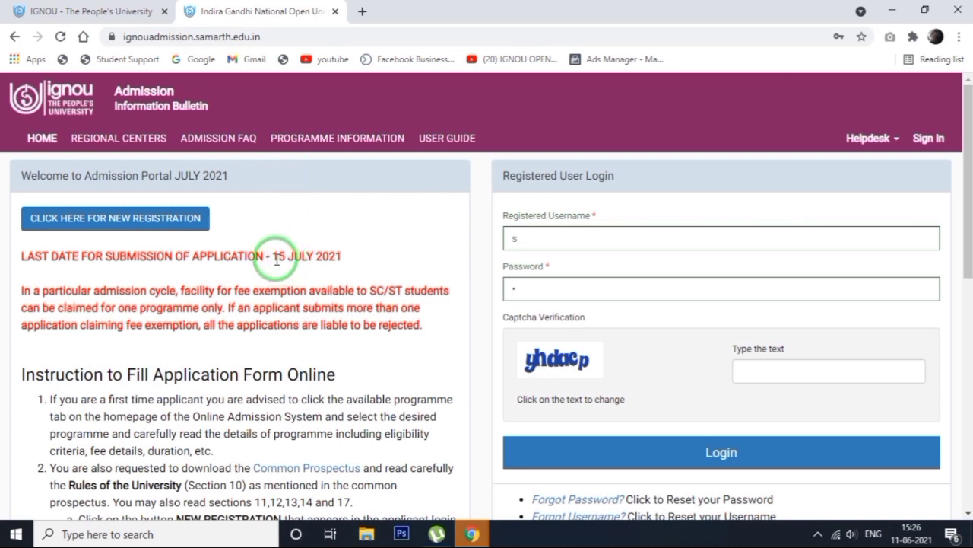
Highlight the application deadline on the admission portal, then open the new registration form
left_click_drag(273, 254, 370, 260)
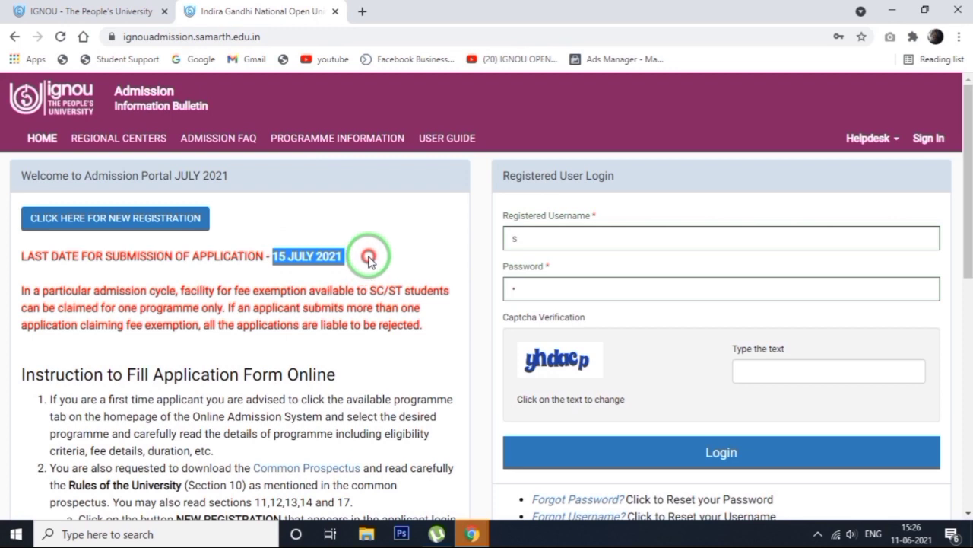
left_click(369, 261)
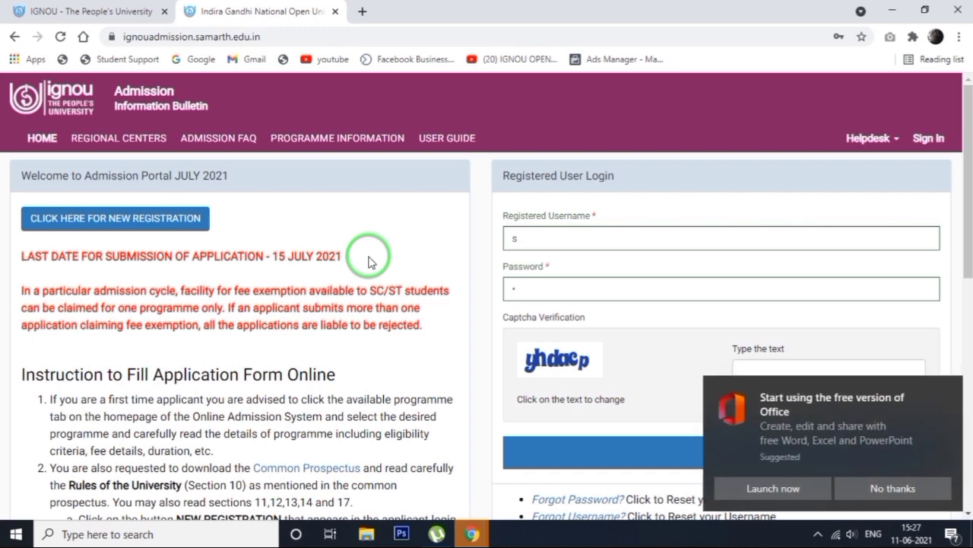
left_click(939, 485)
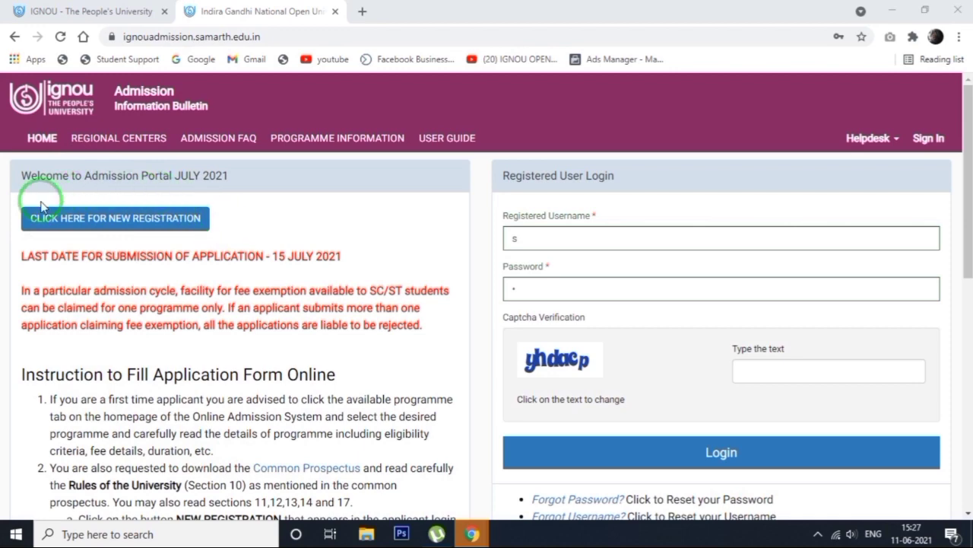
left_click(111, 219)
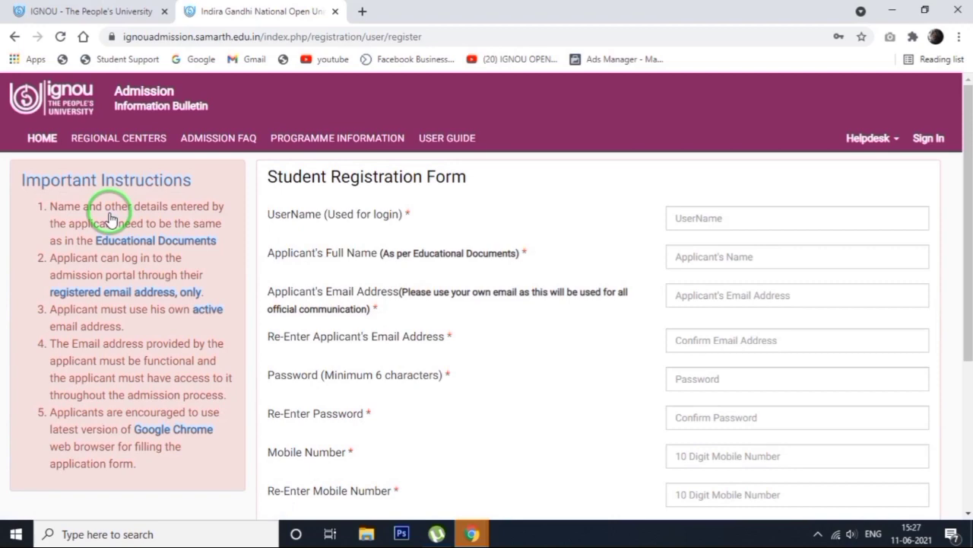
Fill in the student registration form with the applicant's details, replace the username with a different one, and register the account
left_click_drag(967, 148, 967, 209)
left_click(438, 122)
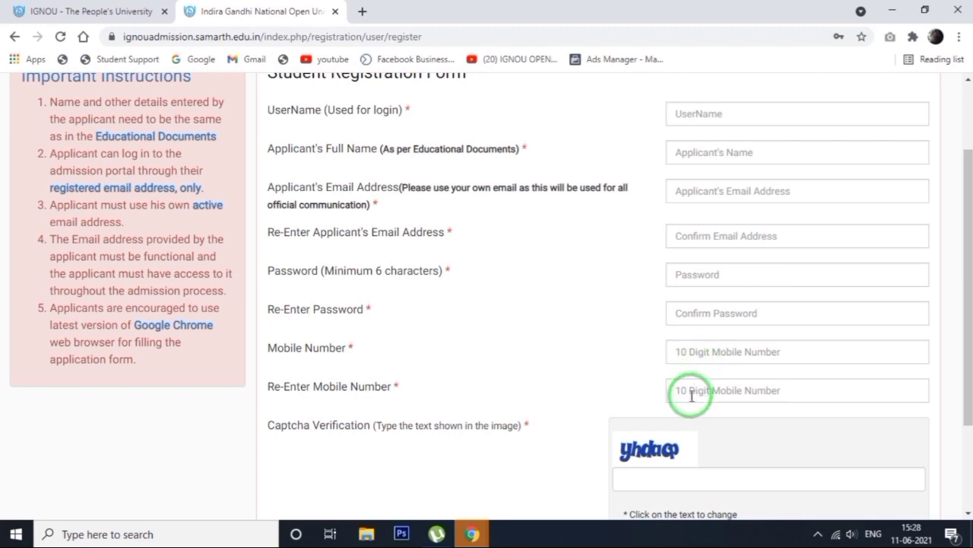
scroll(963, 280, "down", 3)
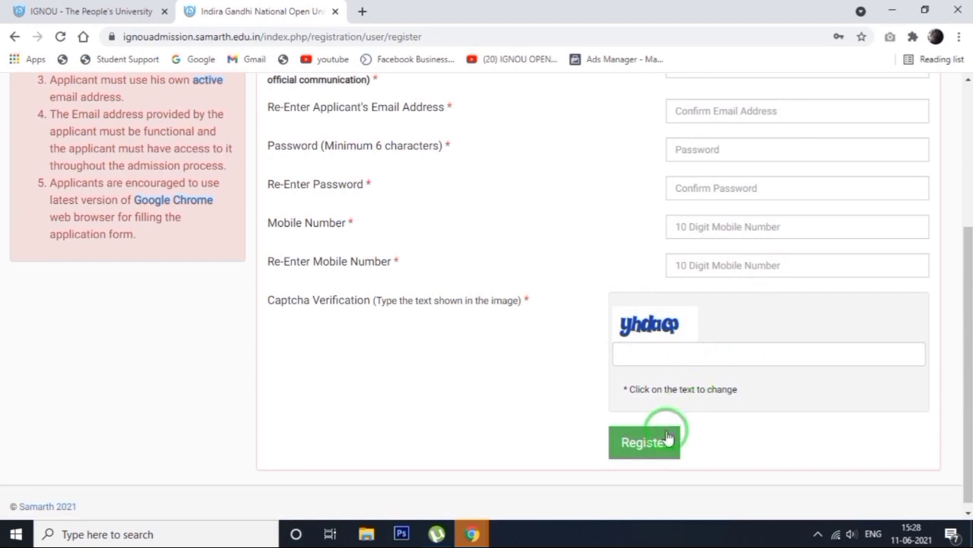
left_click_drag(970, 289, 966, 177)
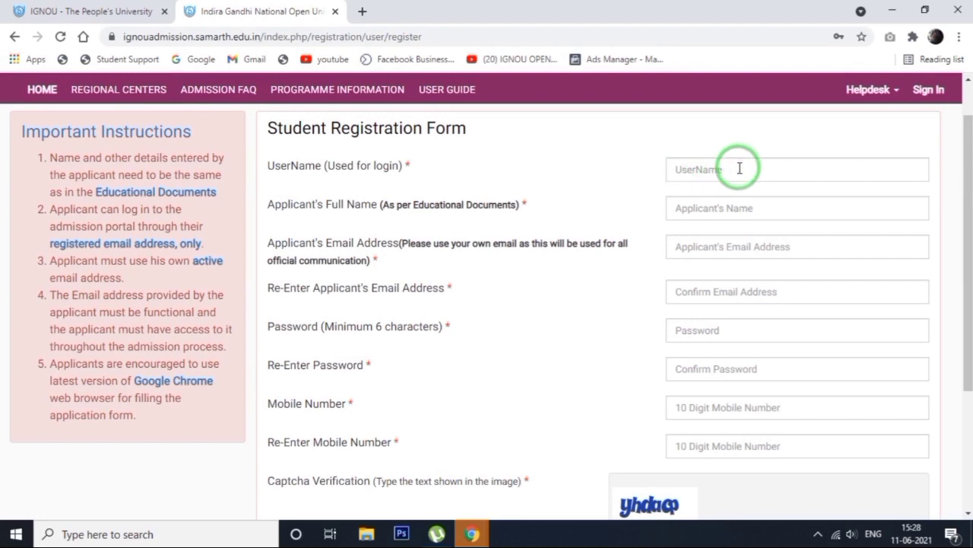
mouse_move(968, 228)
left_mouse_down()
mouse_move(967, 340)
mouse_move(964, 211)
left_mouse_up()
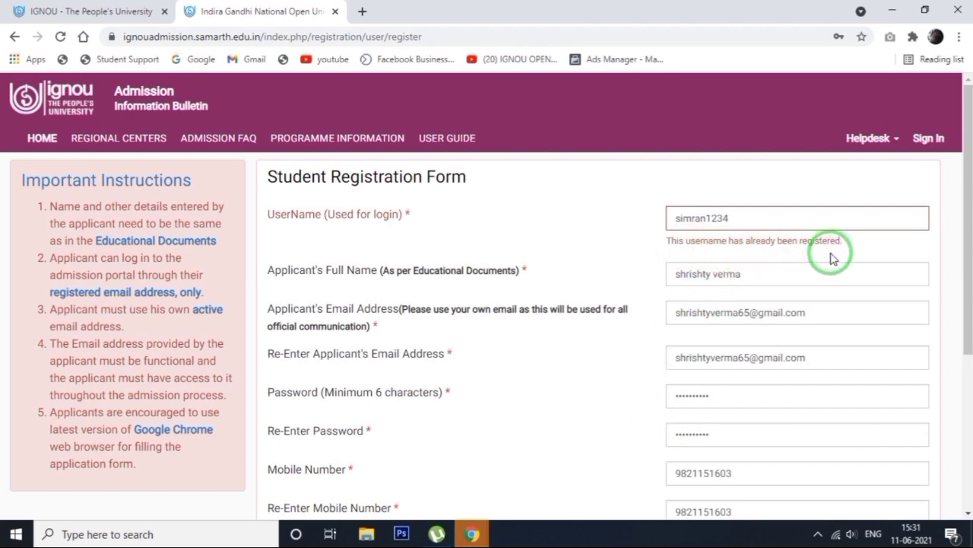
left_click(735, 218)
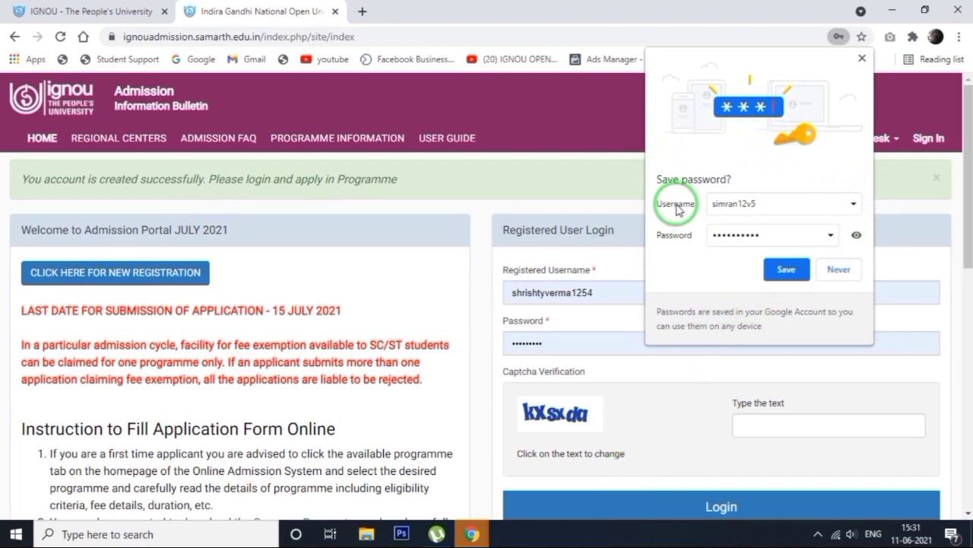
Save the new account's password in the browser and log in to the admission portal
left_click(785, 270)
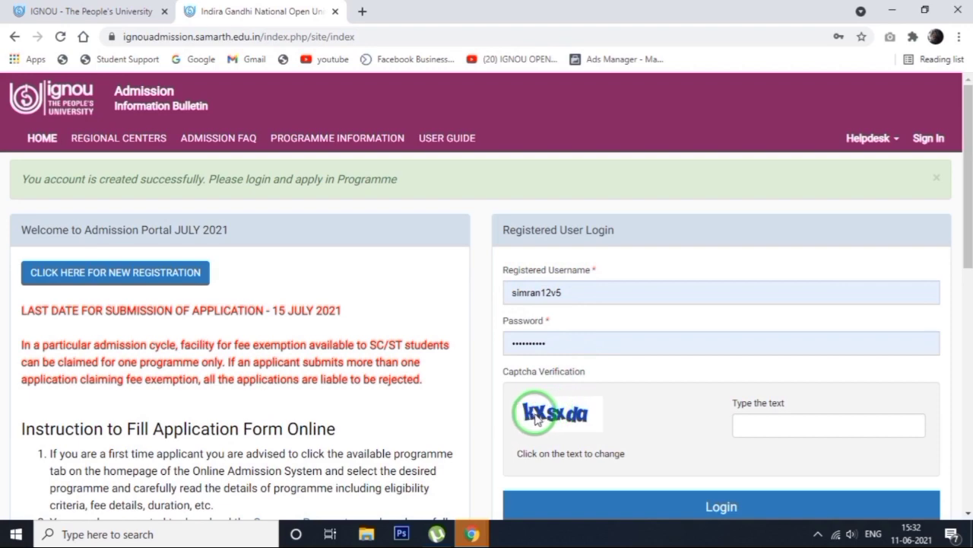
left_click(709, 517)
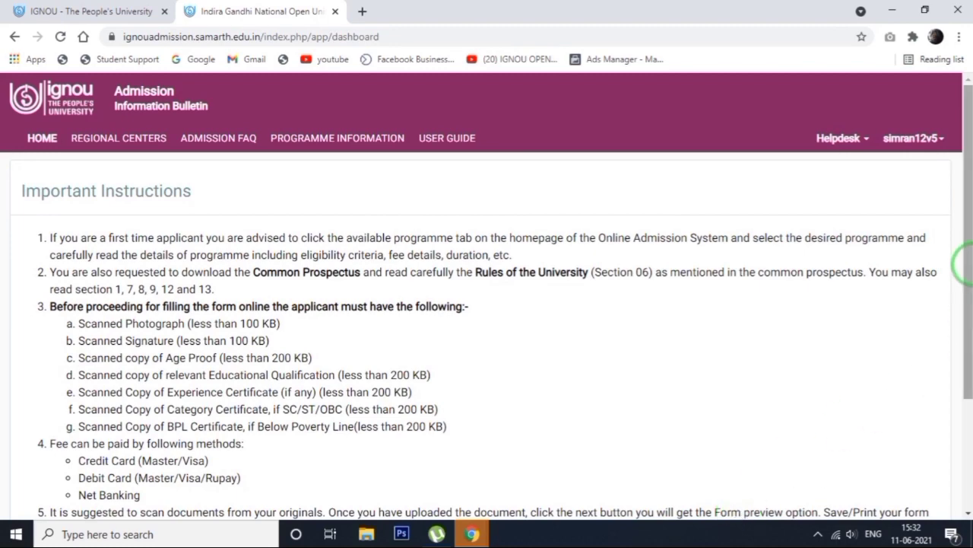
Confirm that the important information has been read and submit it to open the personal details form
left_click_drag(971, 247, 950, 313)
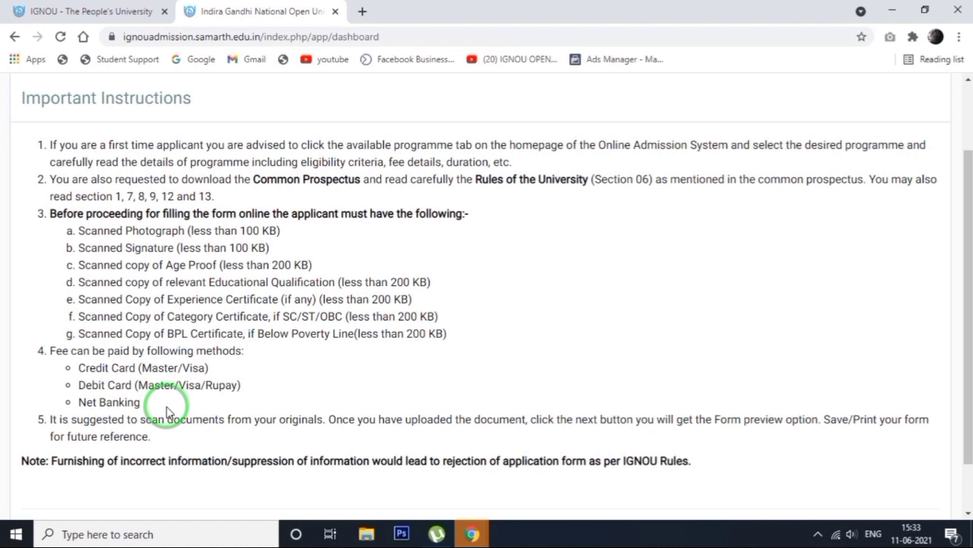
left_click(968, 362)
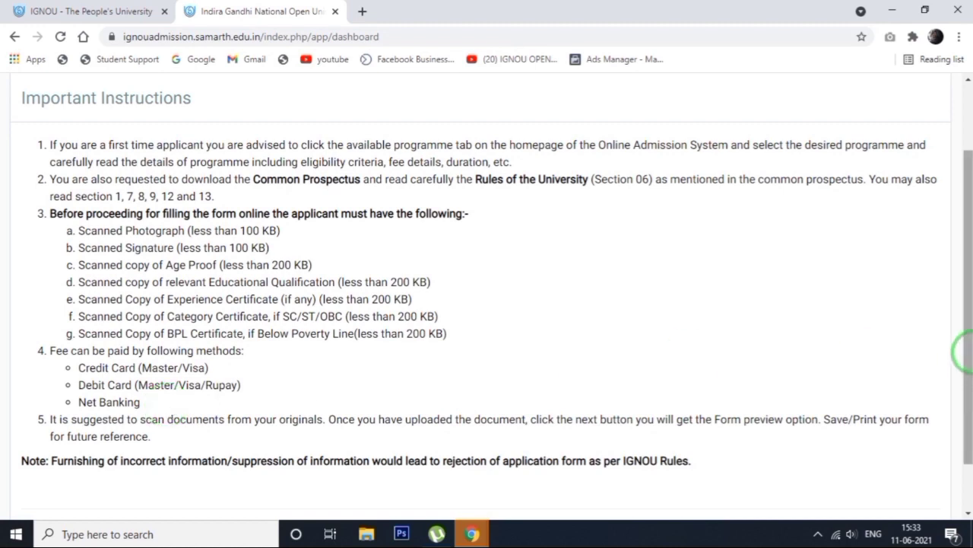
left_click_drag(967, 352, 969, 445)
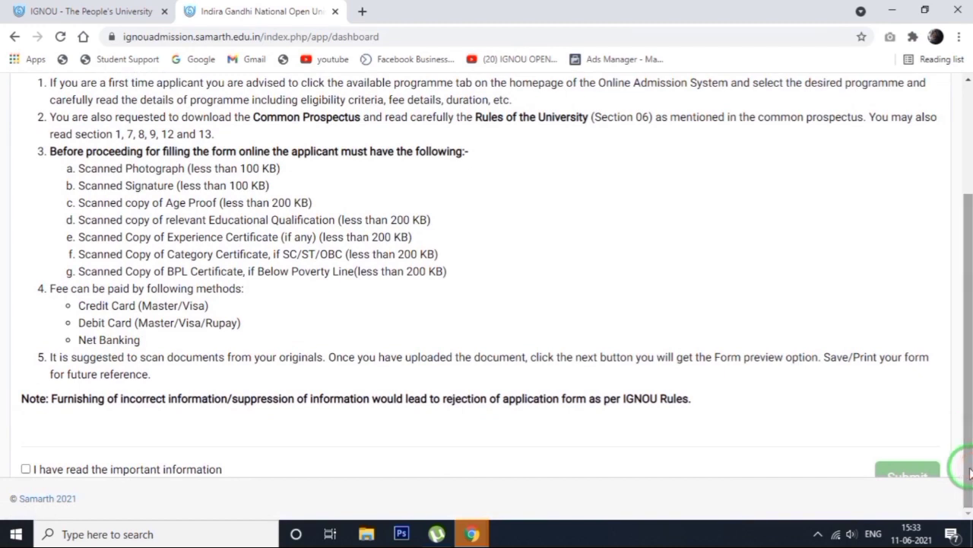
left_click(27, 469)
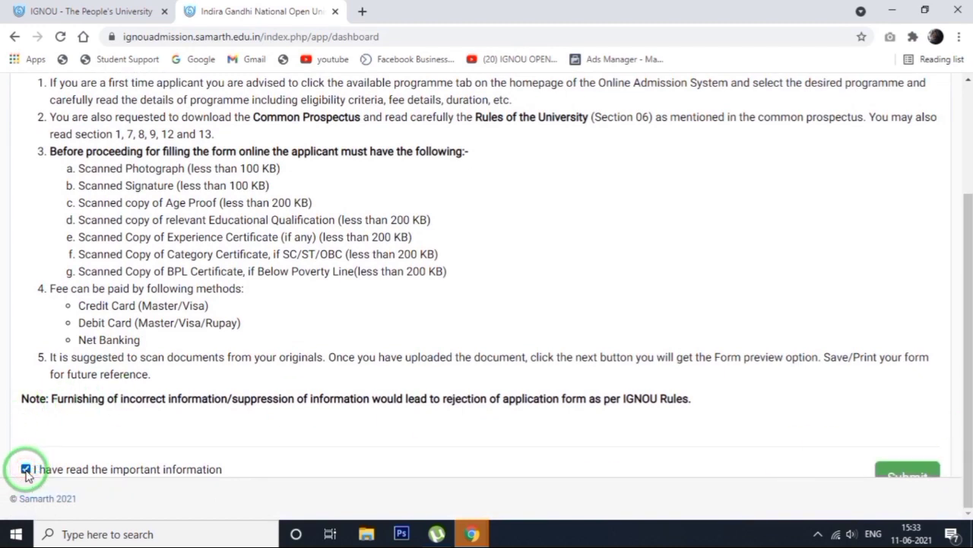
left_click(902, 477)
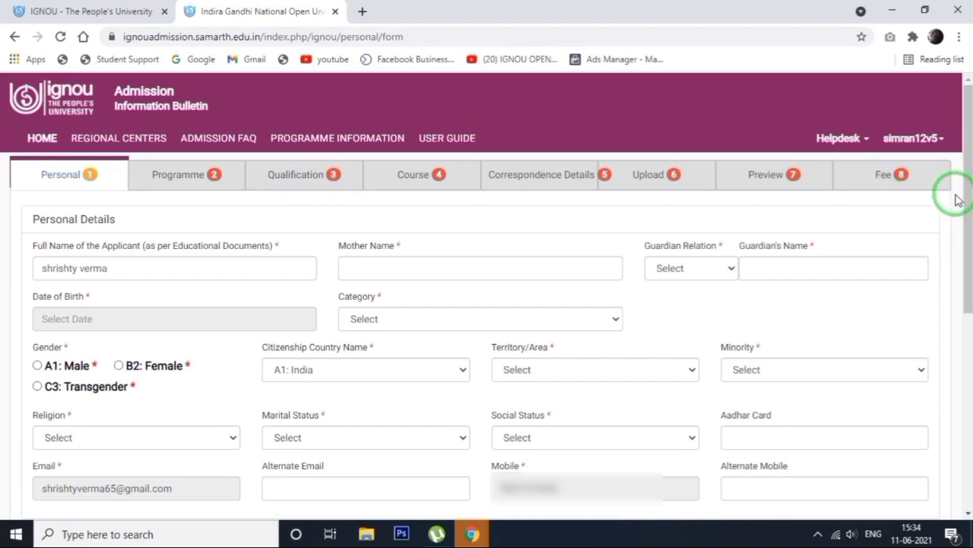
Enter the mother's name, guardian's name and date of birth, with the guardian relation set to Father's
left_click(202, 403)
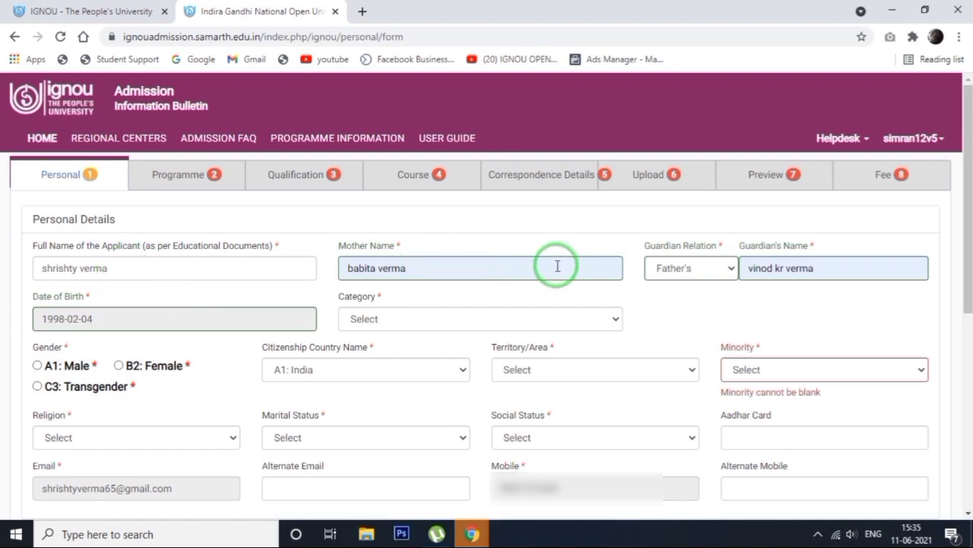
left_click(685, 270)
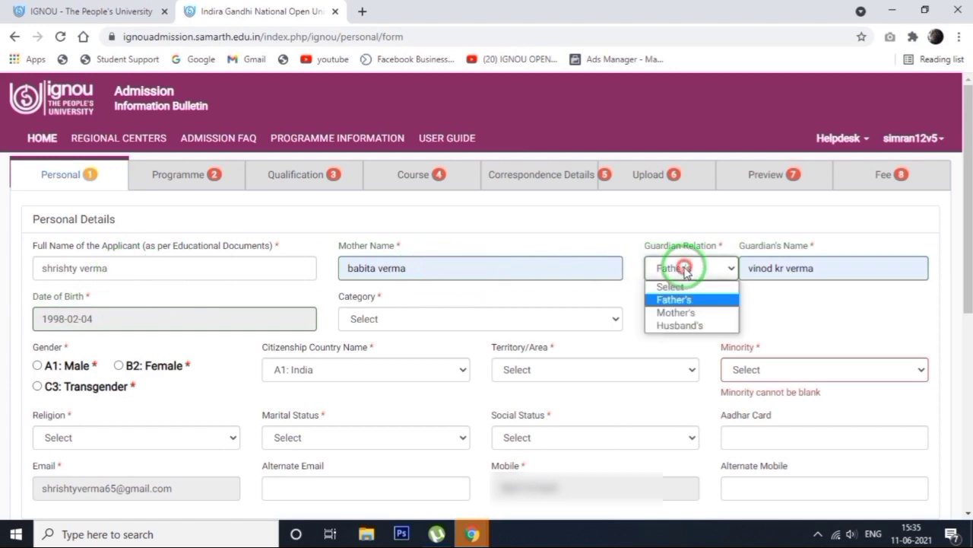
left_click(674, 301)
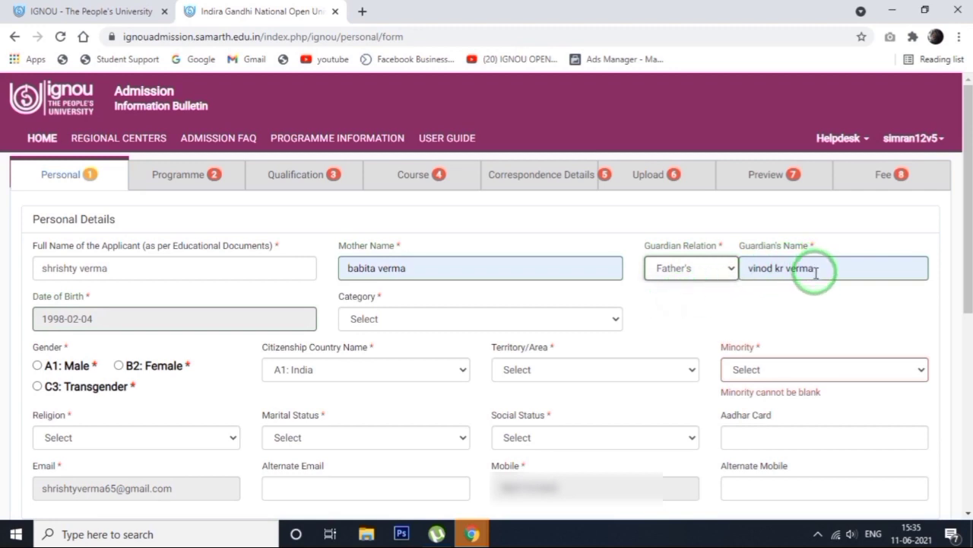
left_click(53, 318)
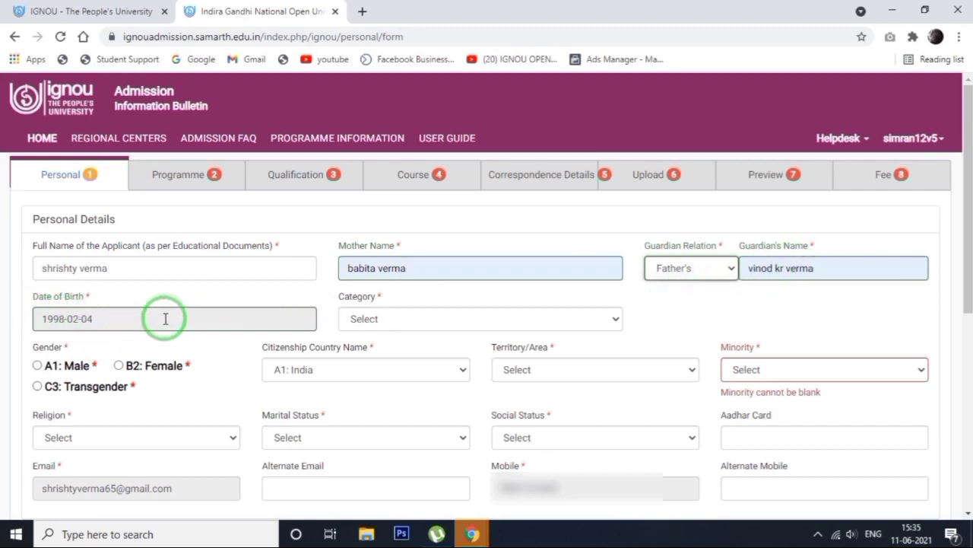
Set the category to A1: Unreserved (UR), the gender to B2: Female and the citizenship country to A1: India
left_click(368, 316)
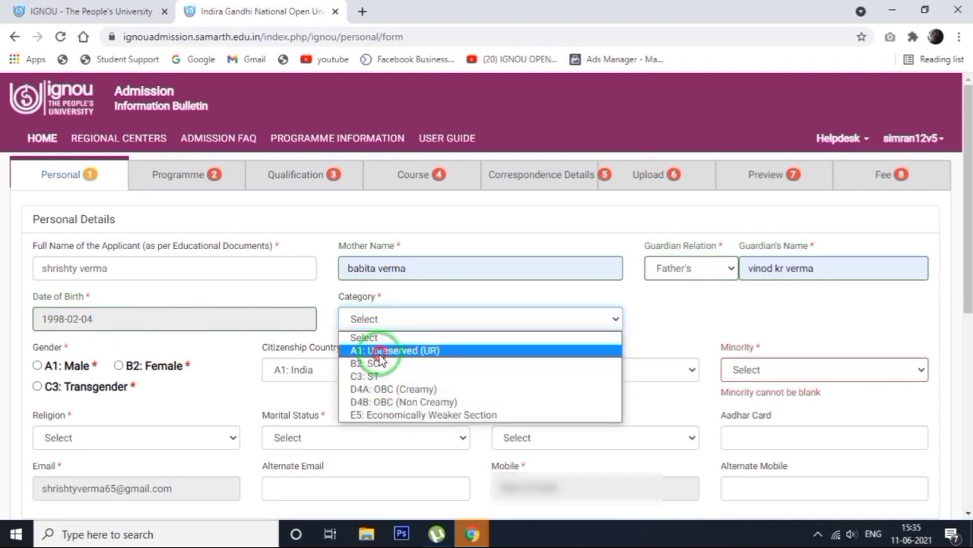
left_click(381, 350)
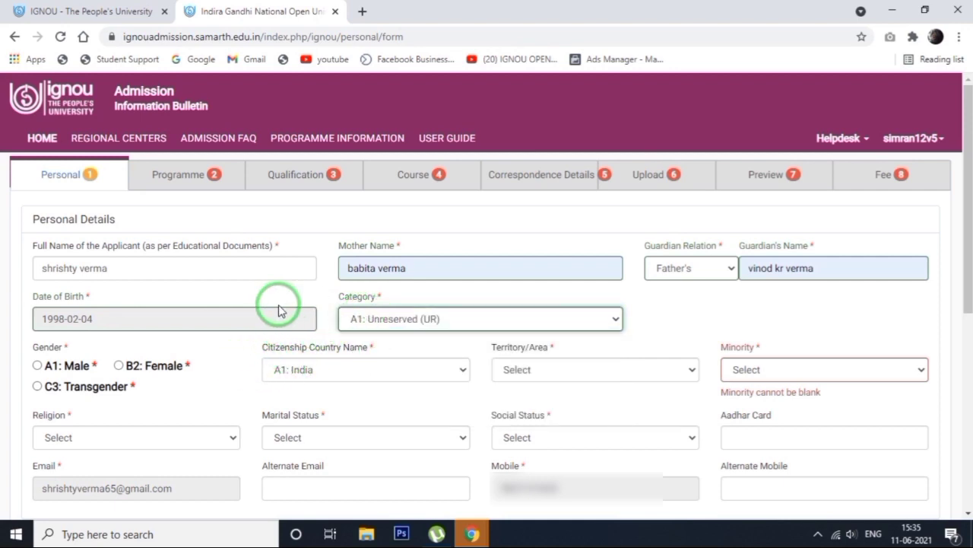
left_click(119, 366)
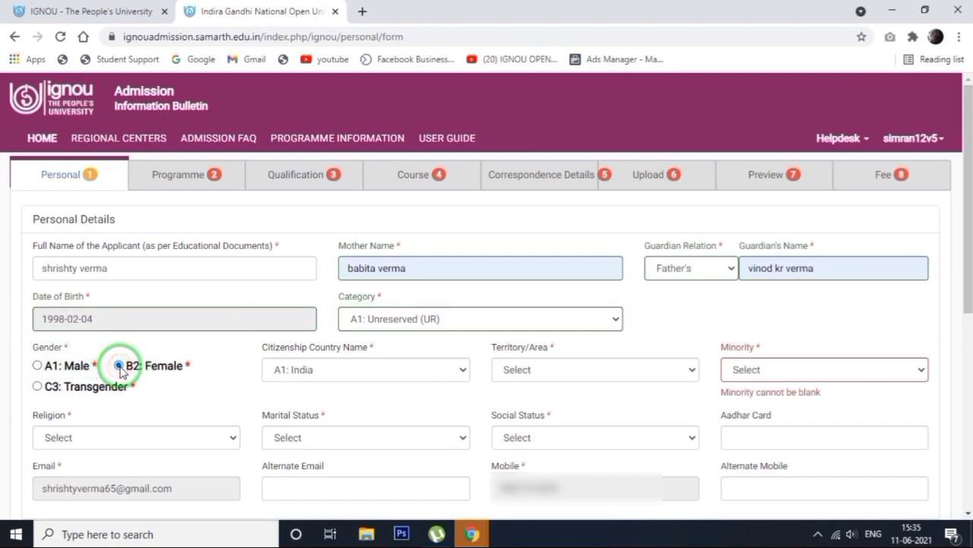
left_click(337, 371)
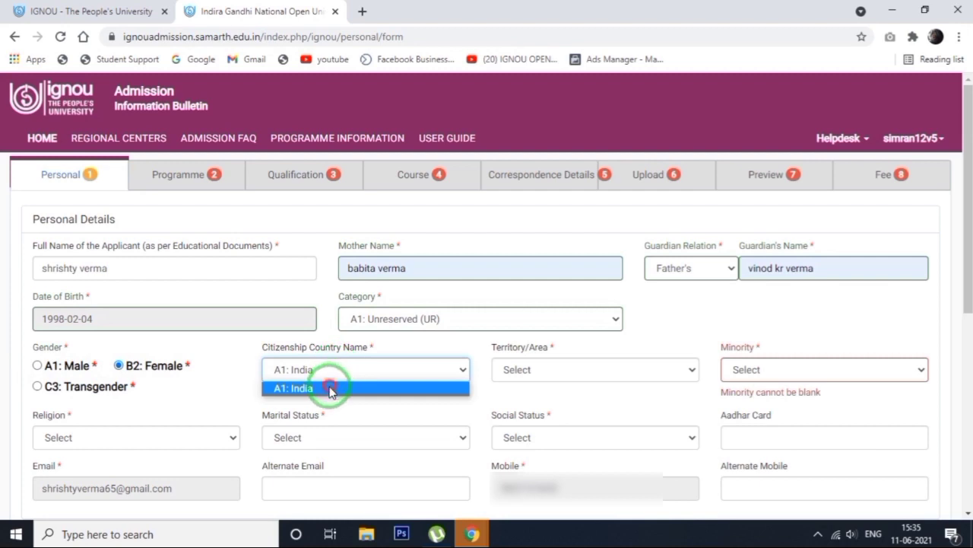
left_click(330, 389)
Set the territory/area to A1: Urban and the minority field to B2: No
left_click(536, 370)
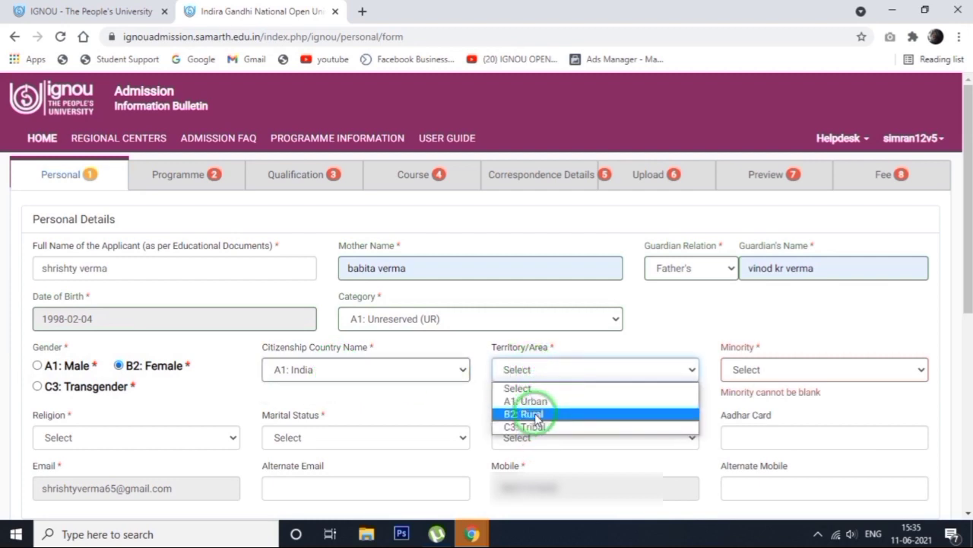
left_click(534, 400)
left_click(776, 369)
left_click(753, 413)
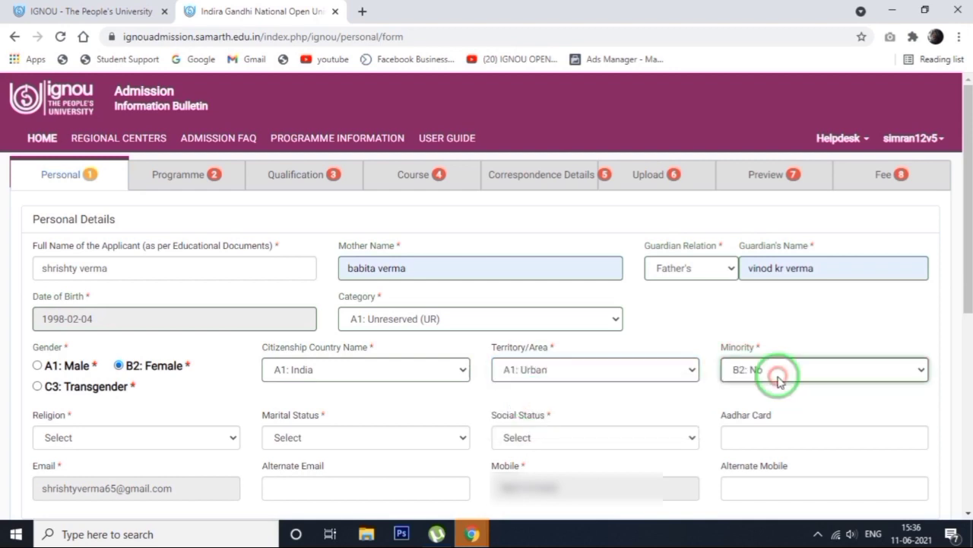
left_click(793, 377)
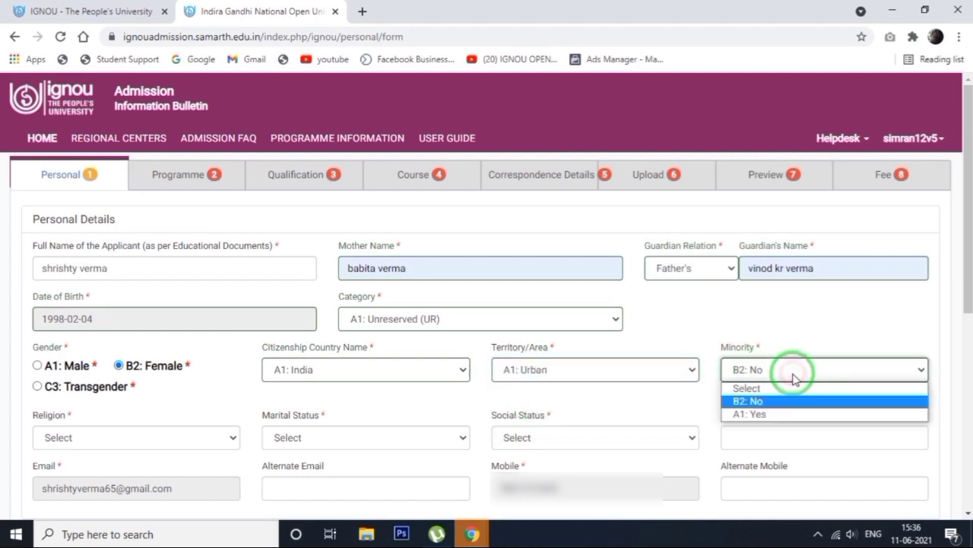
left_click(764, 403)
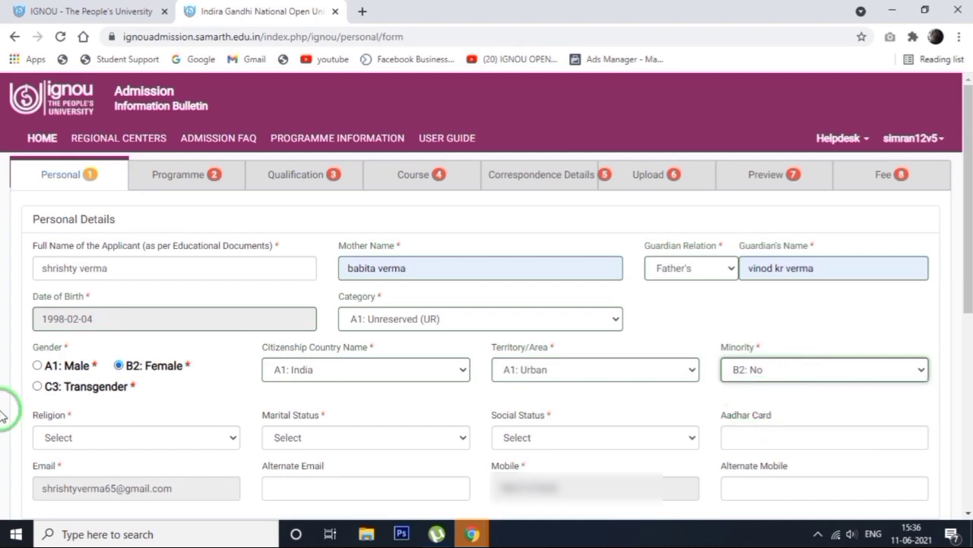
Set the religion to A1: Hindu, the marital status to A1: Single and the social status to C3: Not Applicable
left_click(67, 437)
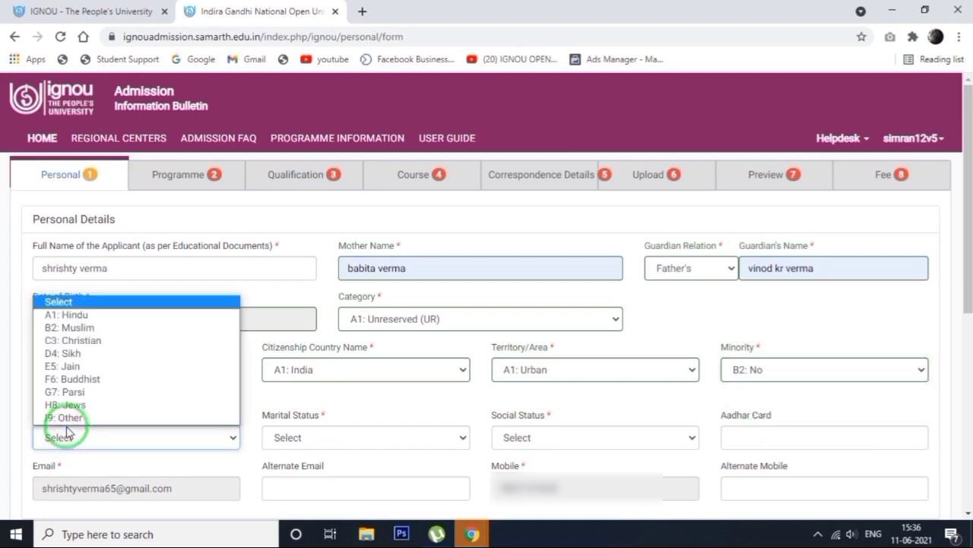
left_click(93, 315)
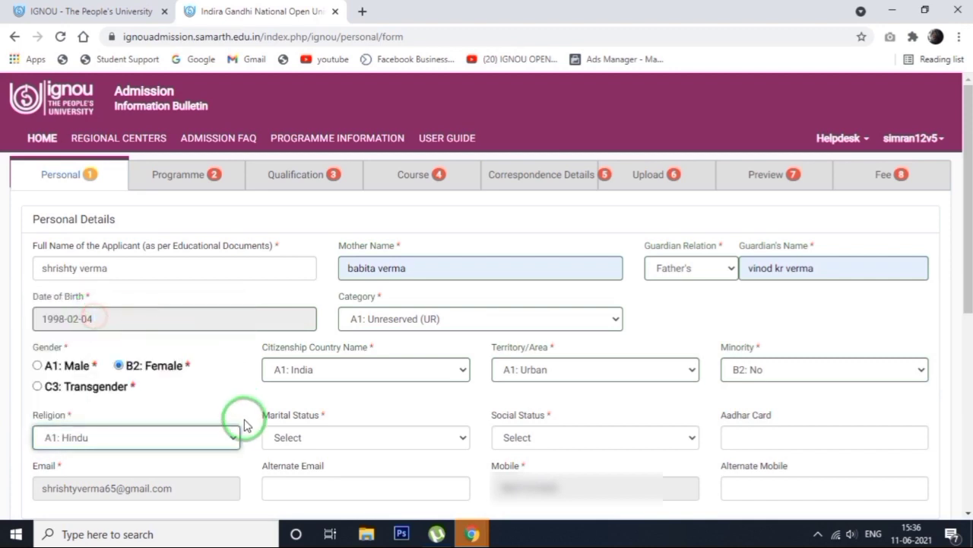
left_click(303, 439)
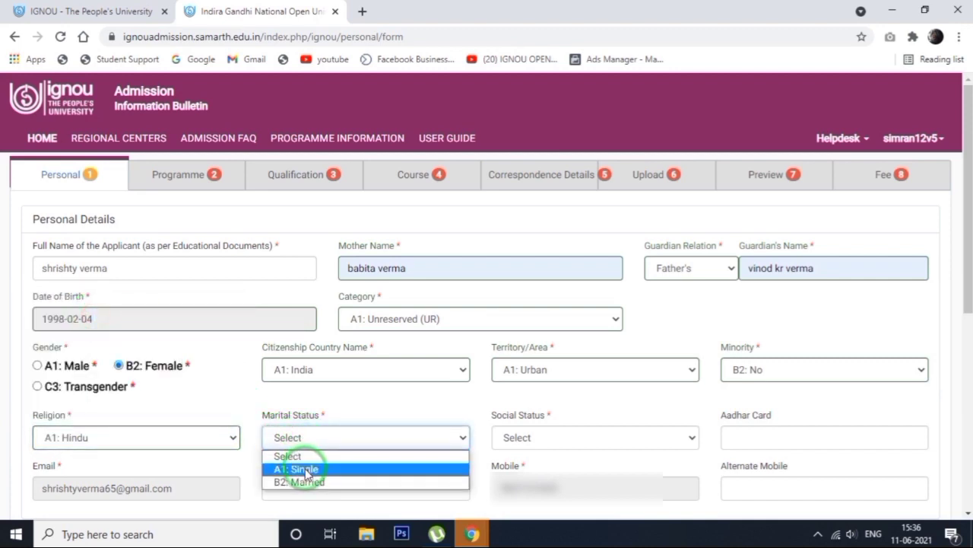
left_click(306, 469)
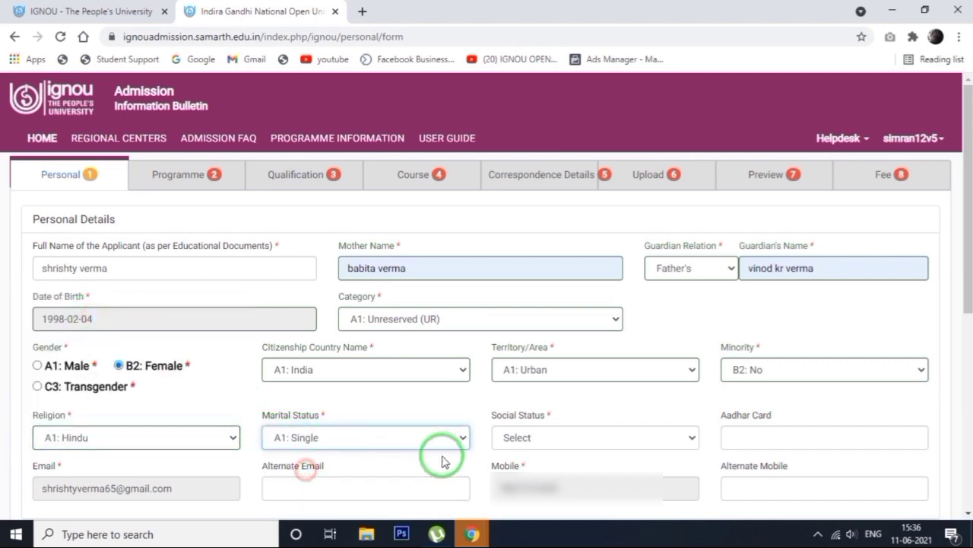
left_click(533, 438)
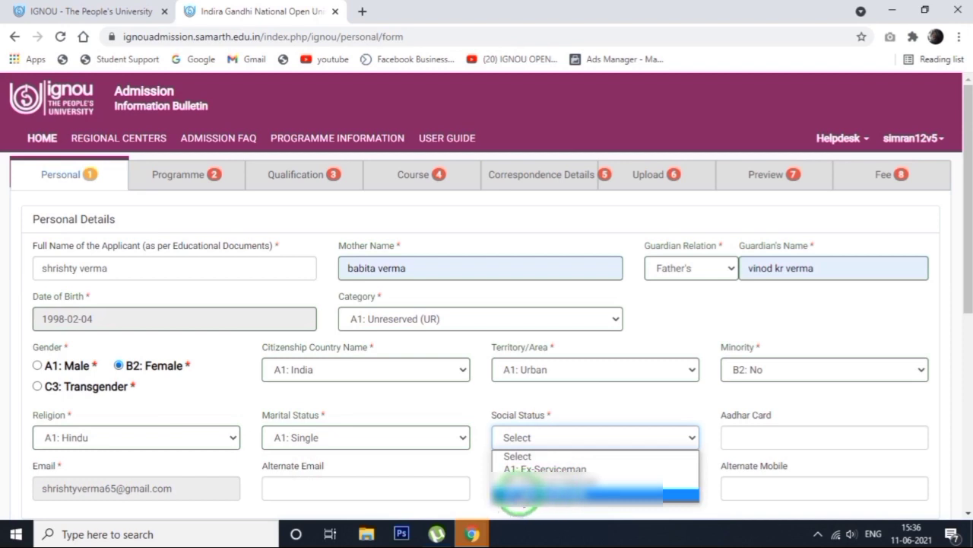
left_click(520, 495)
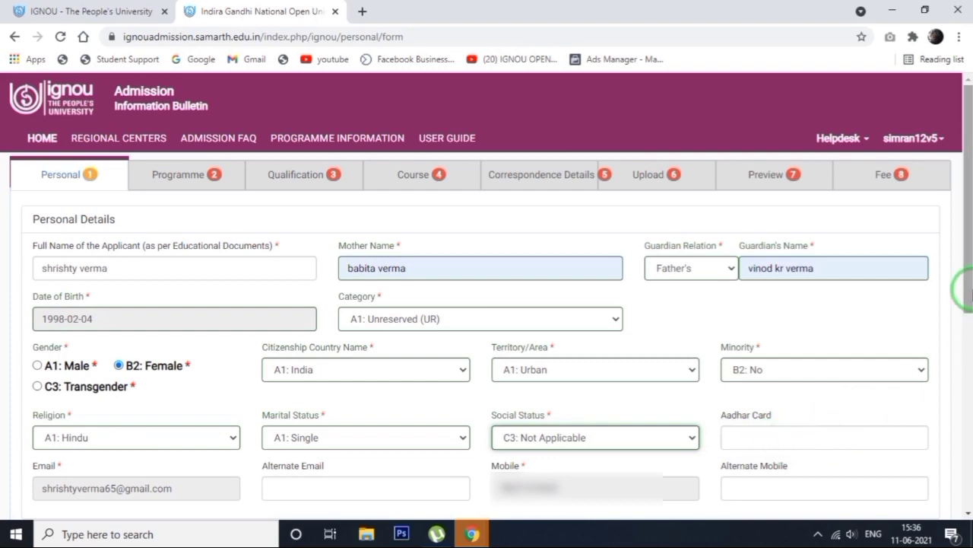
left_click_drag(971, 294, 968, 426)
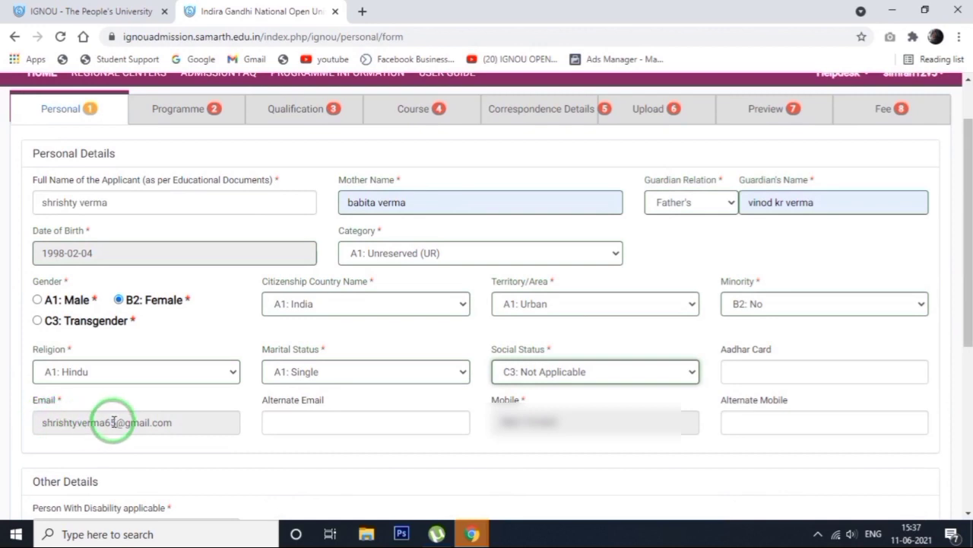
Set Person With Disability to B2: No and the employment status to A1: Unemployed, and submit the personal details
left_click(289, 422)
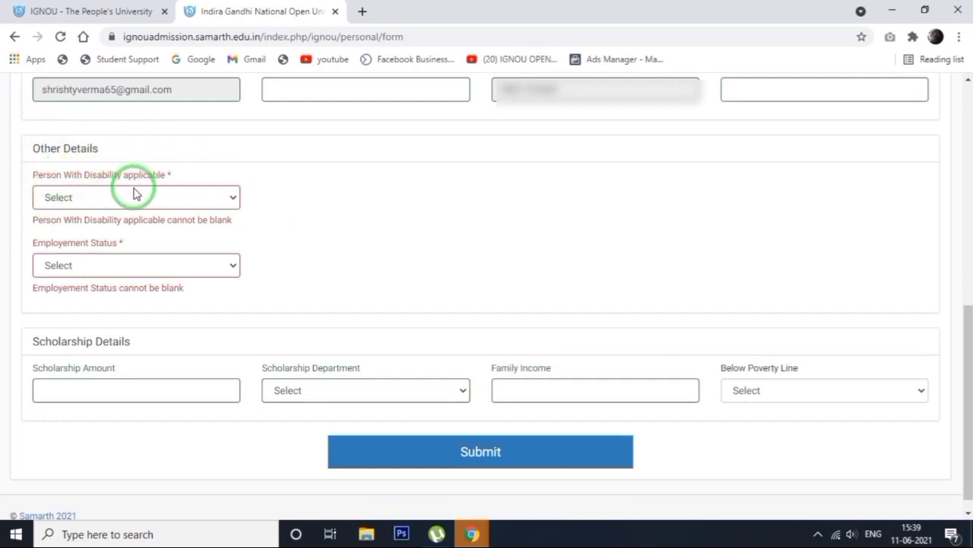
left_click(62, 197)
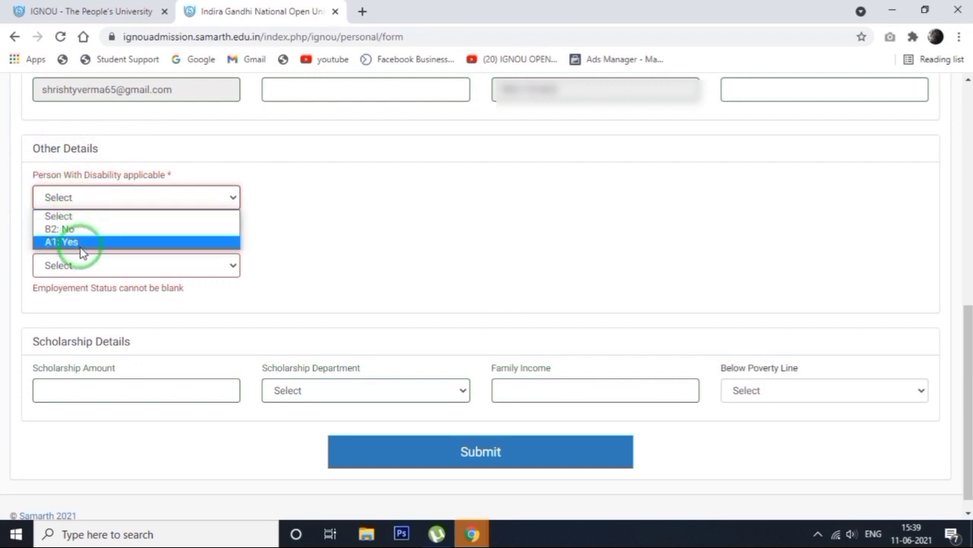
left_click(79, 228)
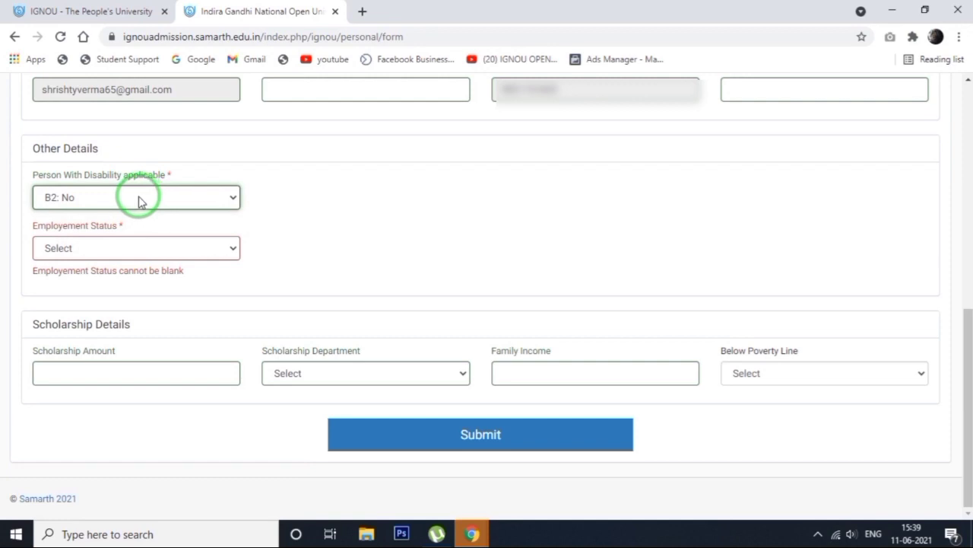
left_click(83, 249)
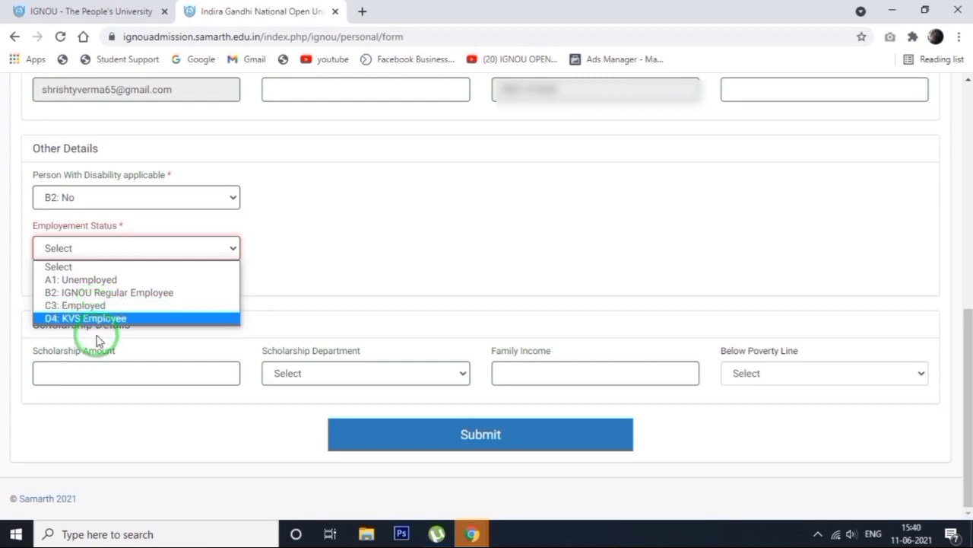
left_click(83, 278)
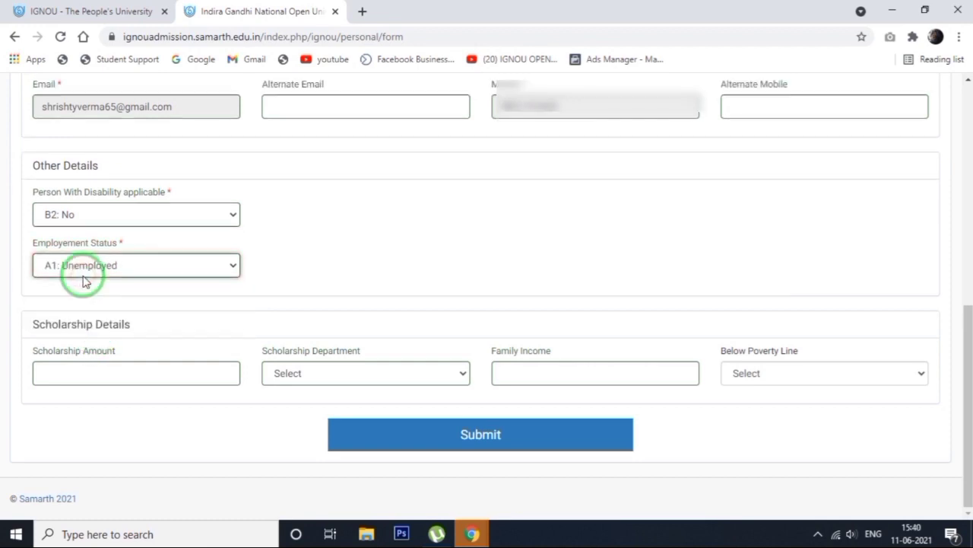
left_click(430, 447)
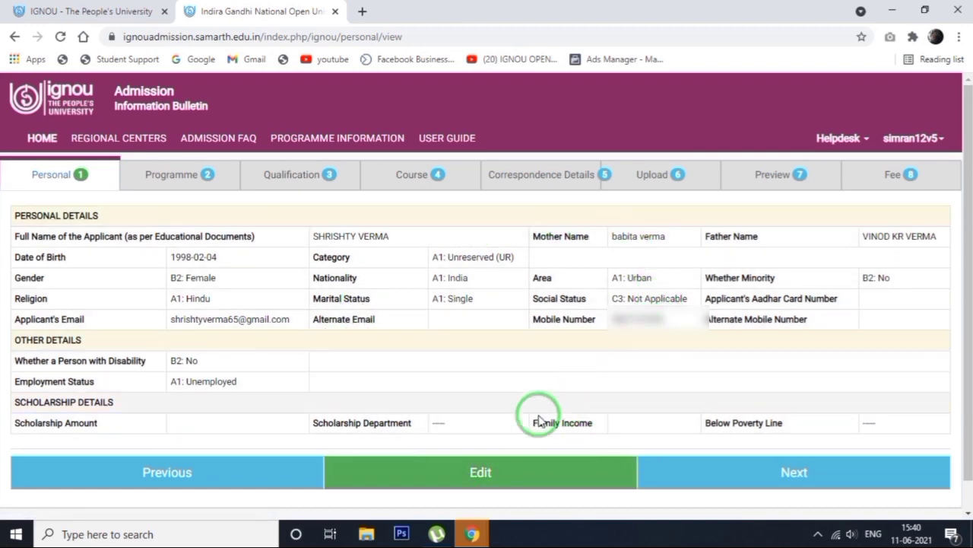
Proceed to the programme details and choose programme type BACHELOR, mode of study ODL and programme BCA: Bachelor of Computer Applications
left_click(768, 482)
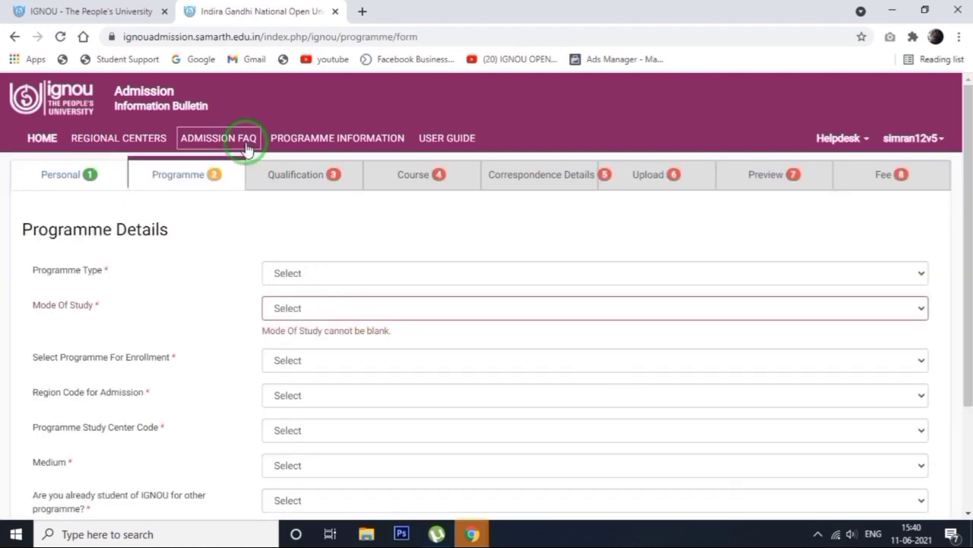
left_click(287, 274)
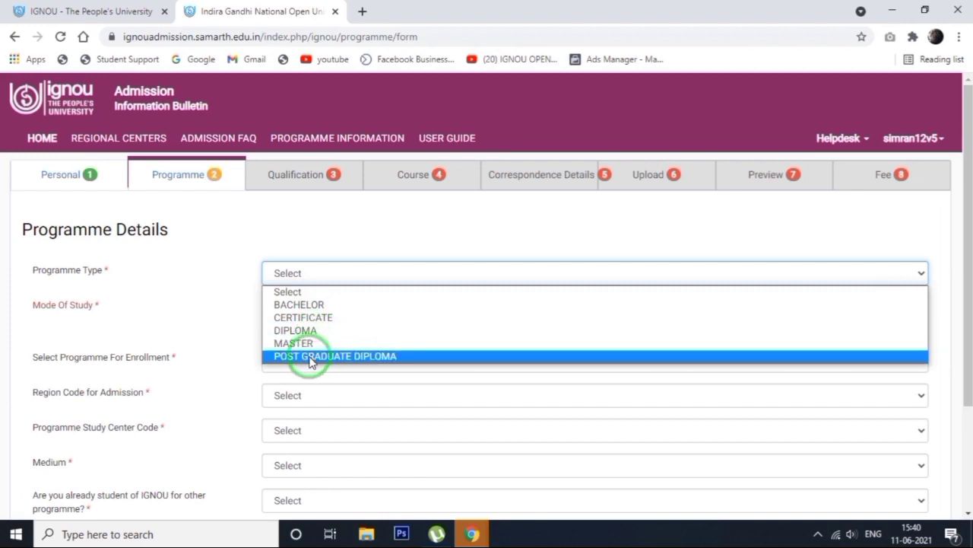
left_click(308, 308)
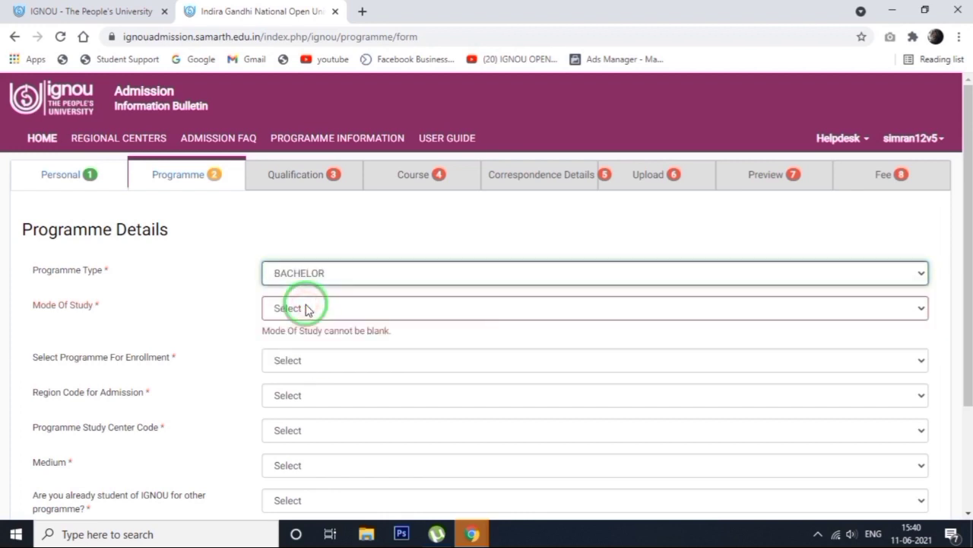
left_click(308, 307)
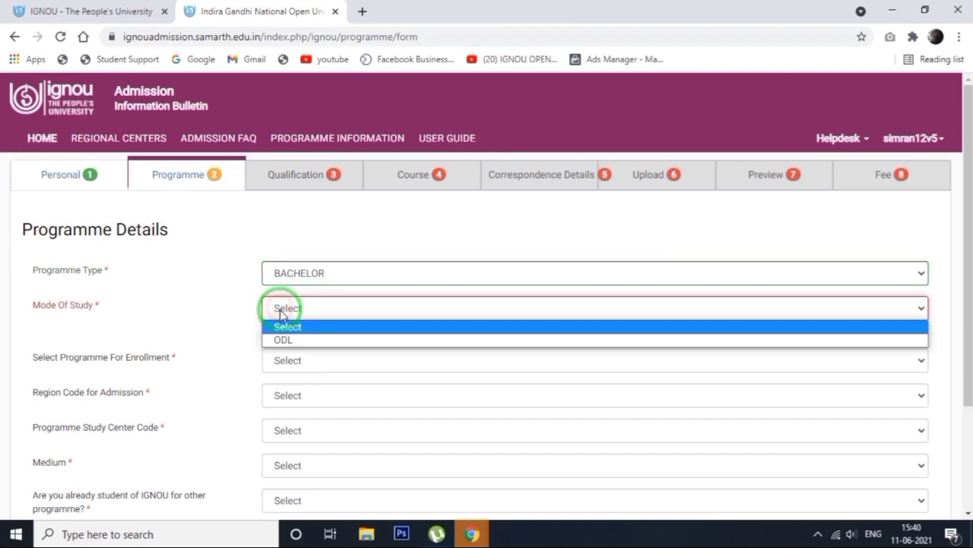
left_click(289, 343)
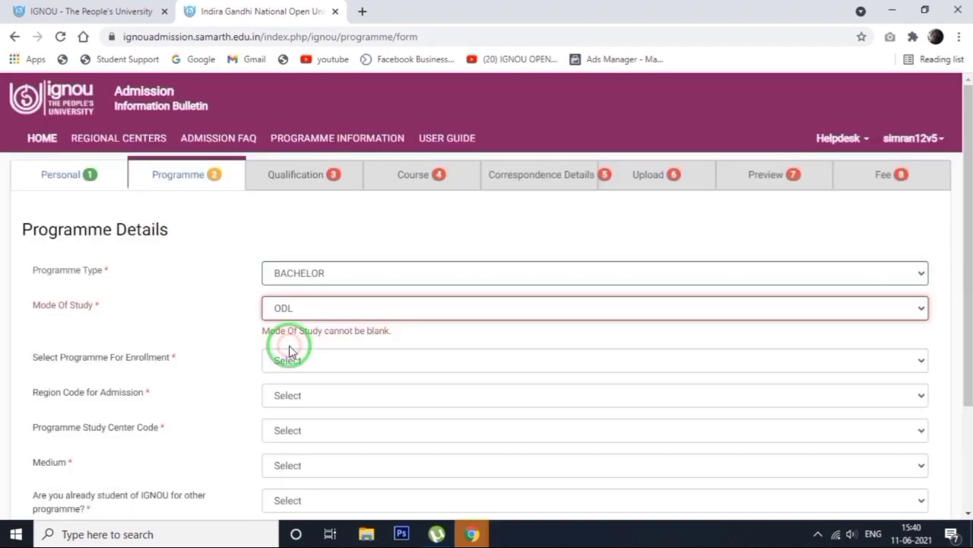
left_click(312, 346)
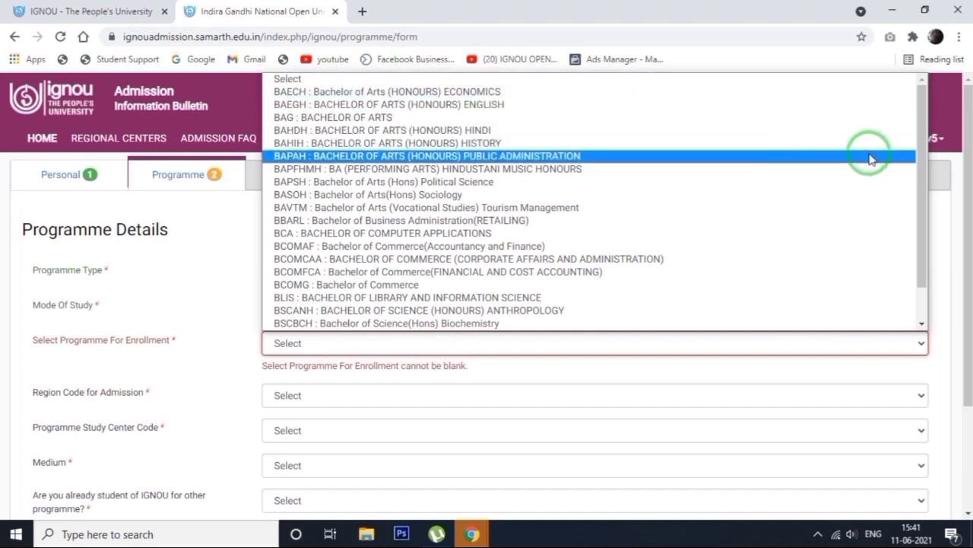
left_click_drag(930, 144, 915, 160)
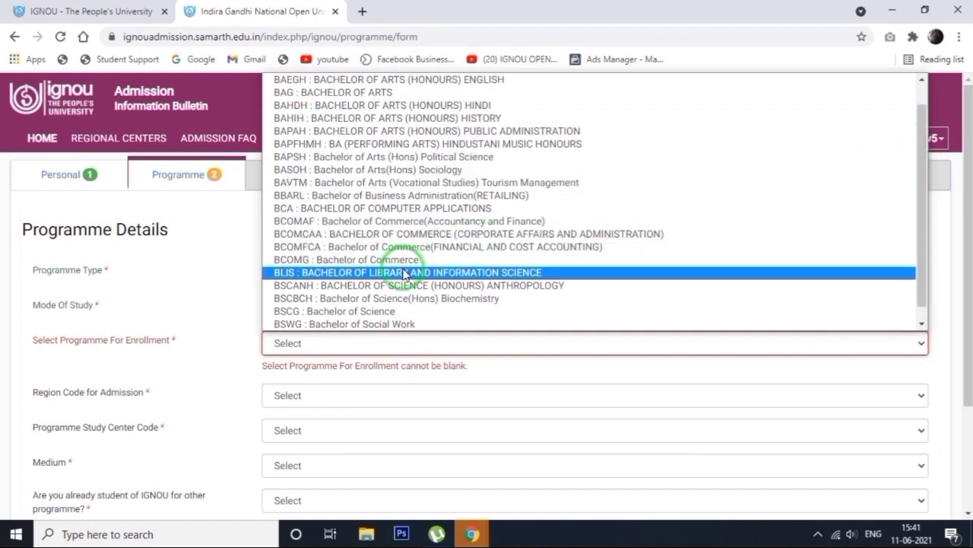
left_click(298, 208)
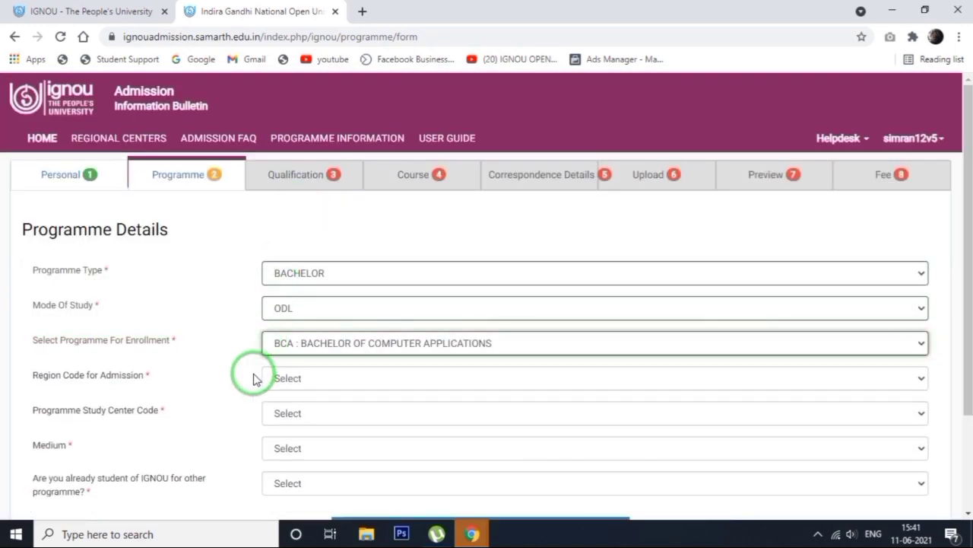
Set the admission region to 29: DELHI 2 (RAJGHAT) and the study center to 0730: C.C.I.T. (730) (DELHI)
left_click(339, 387)
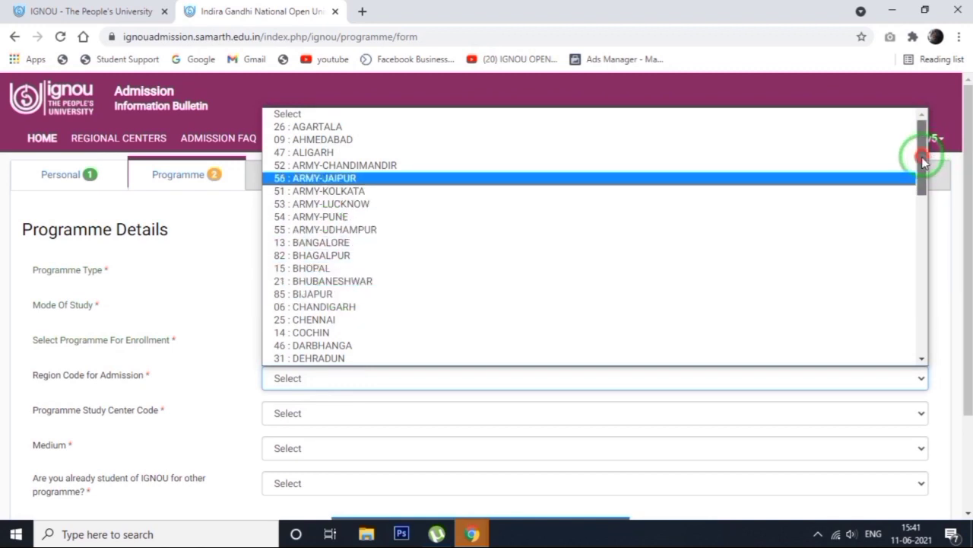
left_click_drag(923, 161, 922, 183)
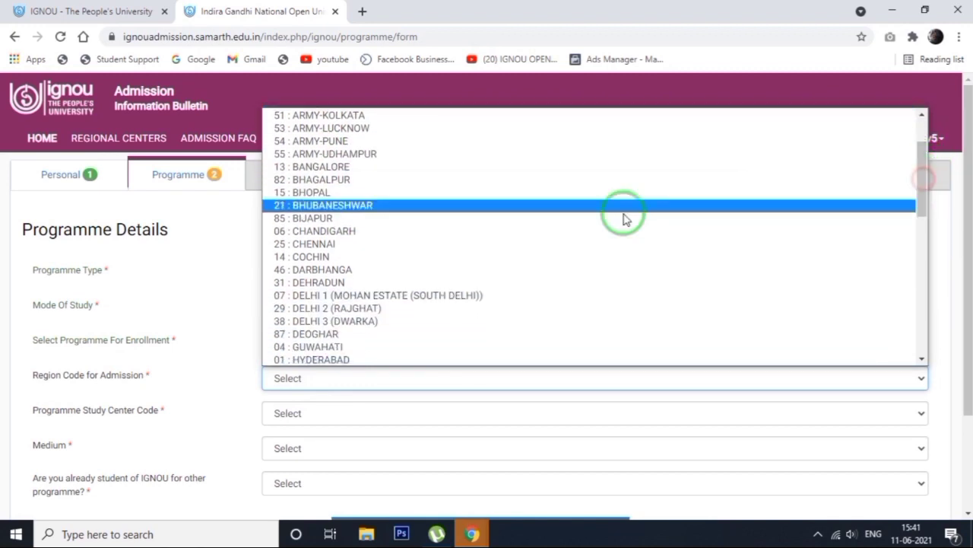
left_click(342, 308)
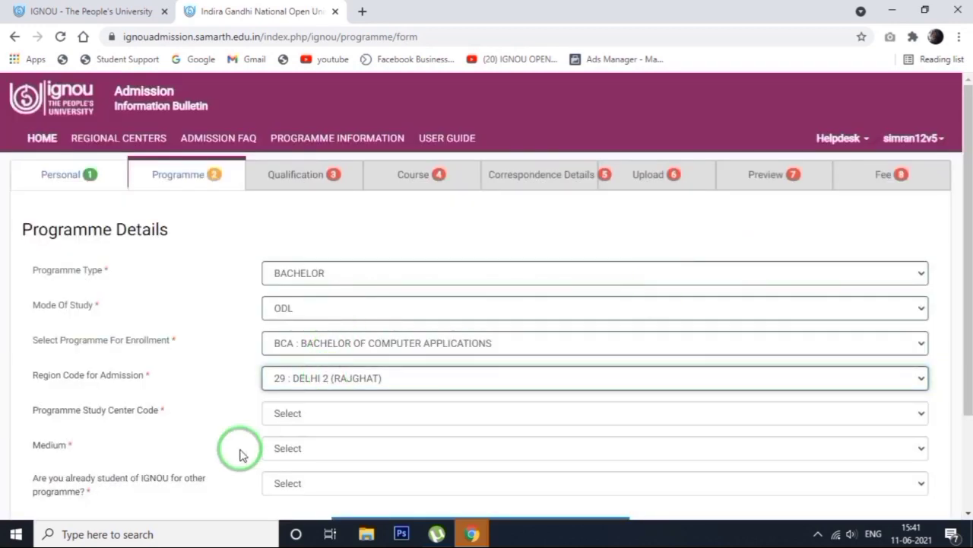
left_click(287, 412)
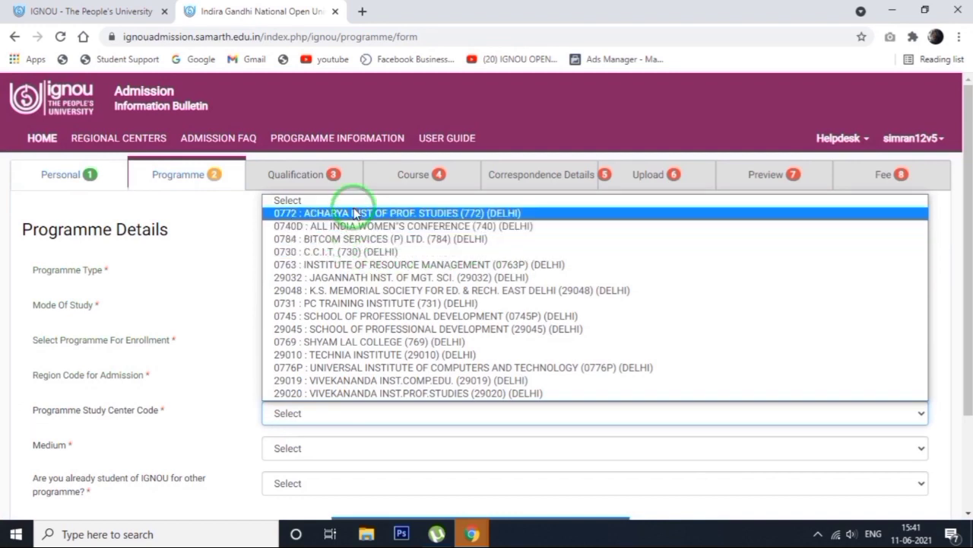
left_click(351, 258)
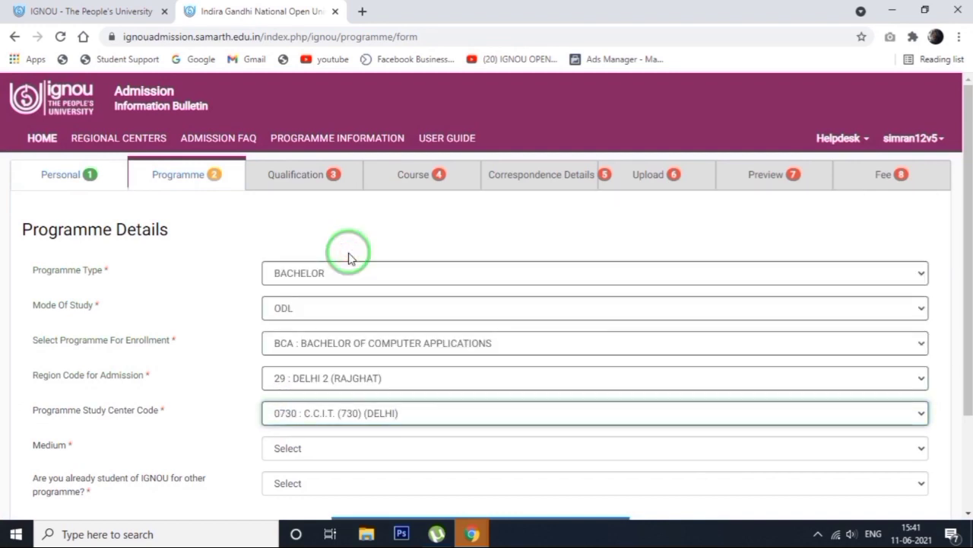
Set the medium to ENGLISH, answer No to already being an IGNOU student, and submit the programme details
left_click(296, 450)
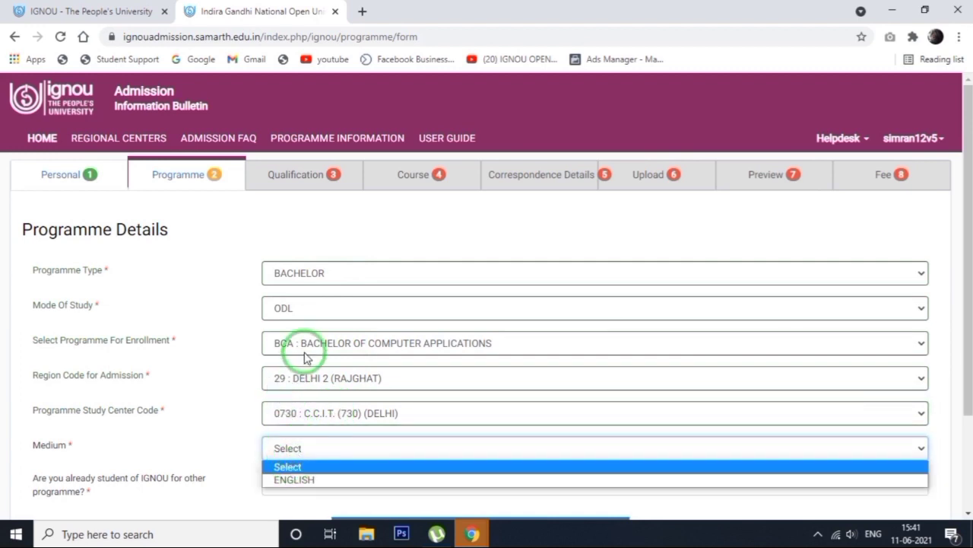
left_click(295, 481)
left_click_drag(960, 278, 959, 373)
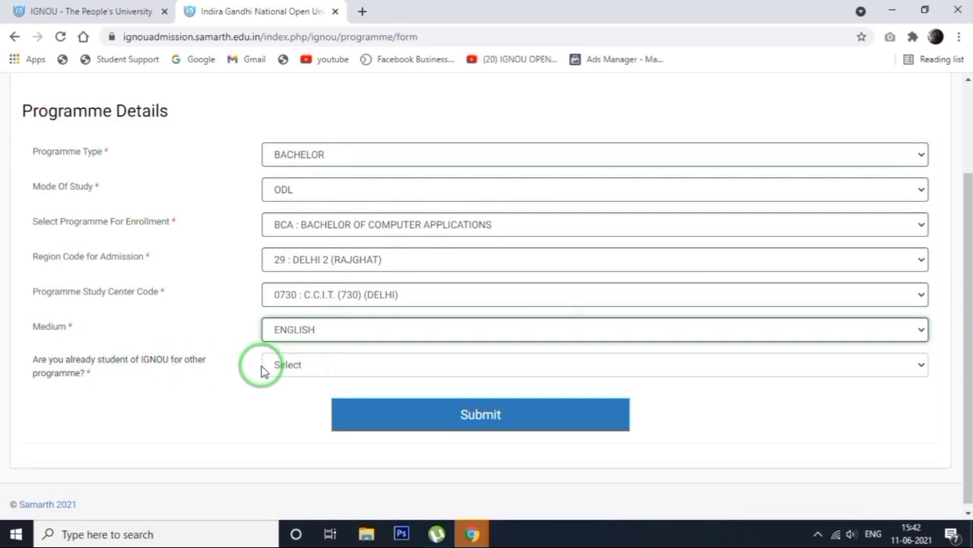
left_click(302, 368)
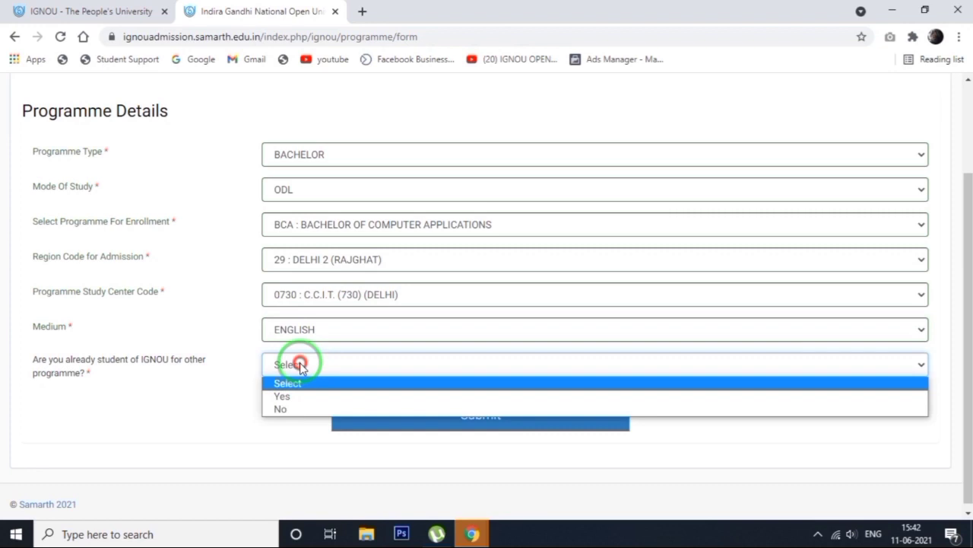
left_click(281, 408)
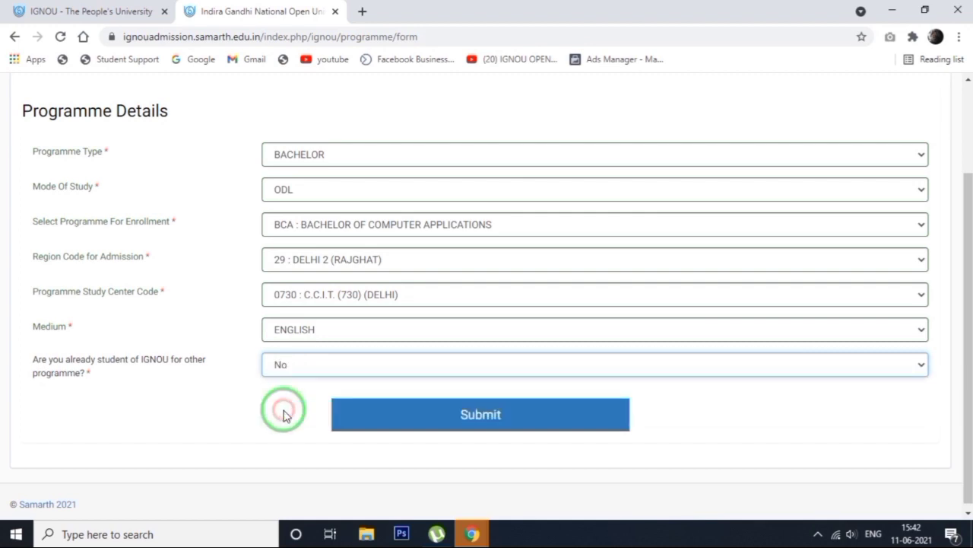
left_click(460, 427)
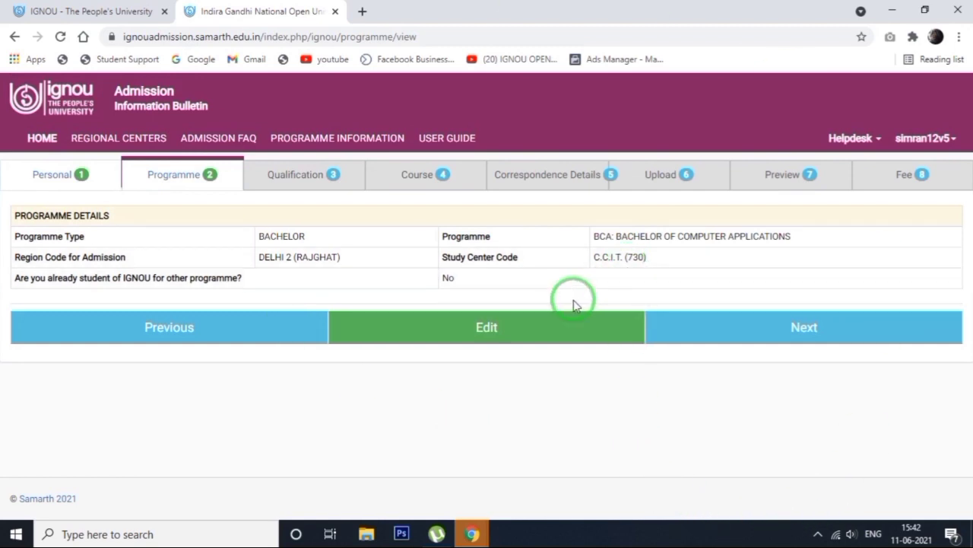
Proceed to the qualification details and set the relevant qualification to 10+2 OR EQUIVALENT with main subjects Hindi, English and Arts
left_click(762, 346)
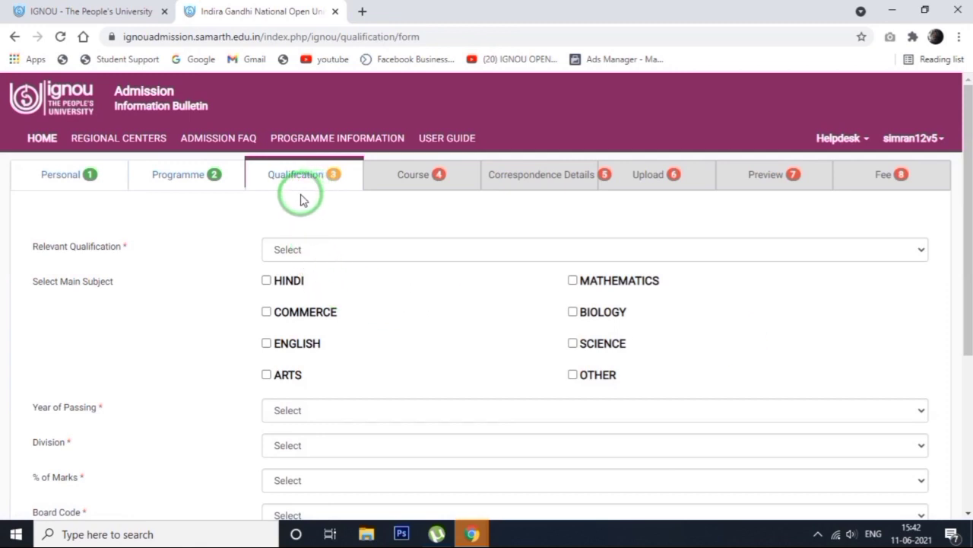
left_click(309, 251)
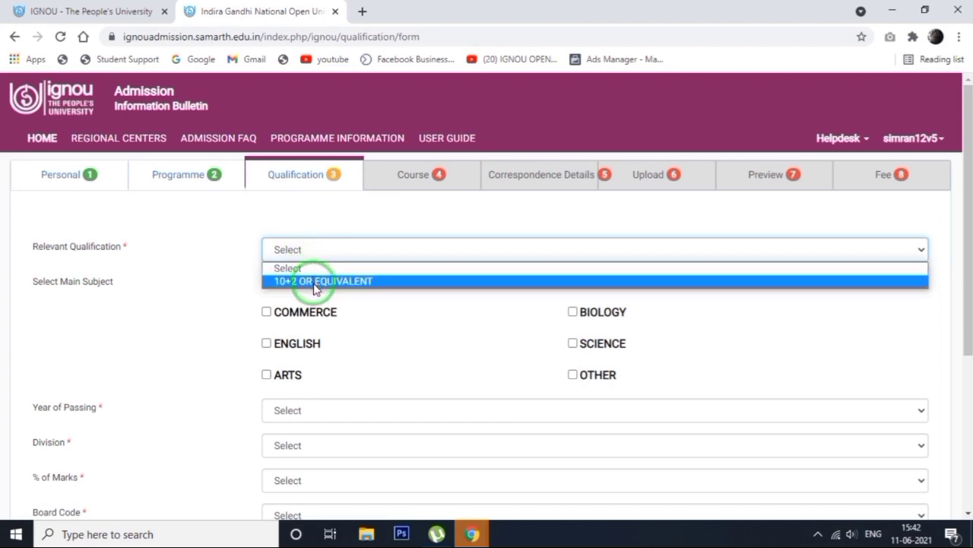
left_click(315, 281)
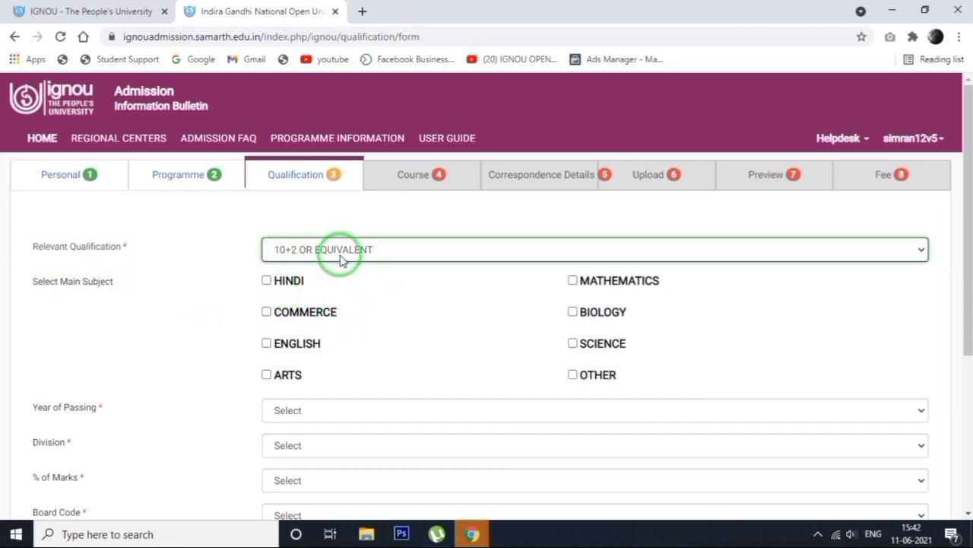
left_click(264, 280)
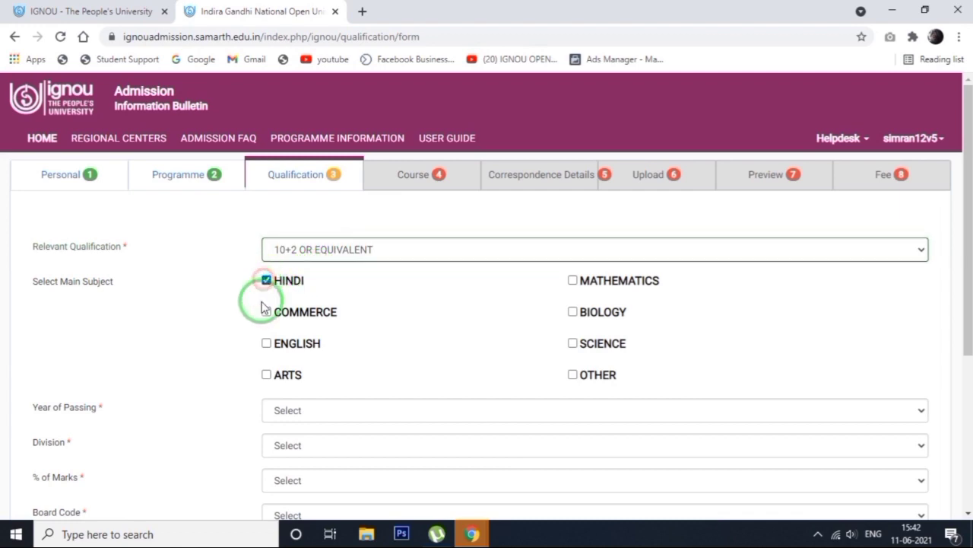
left_click(266, 345)
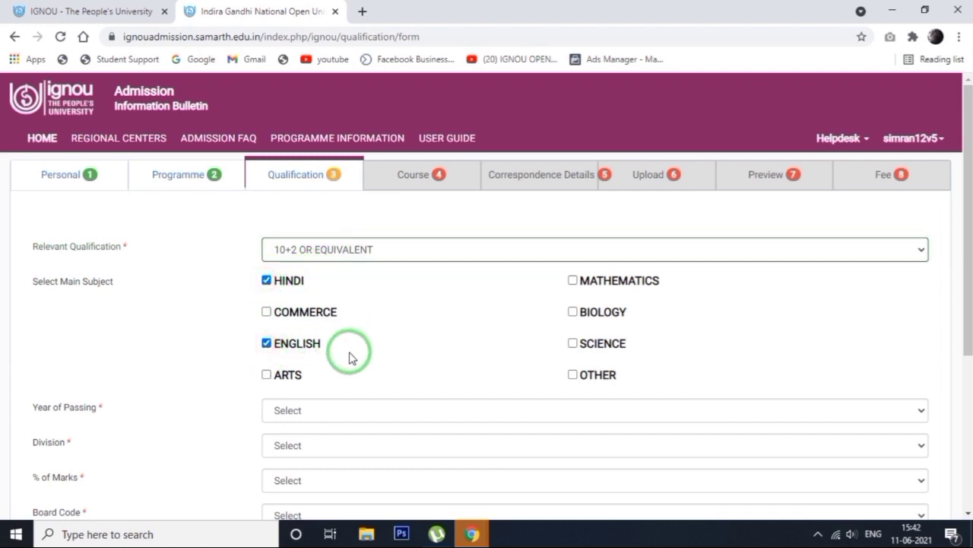
left_click(267, 375)
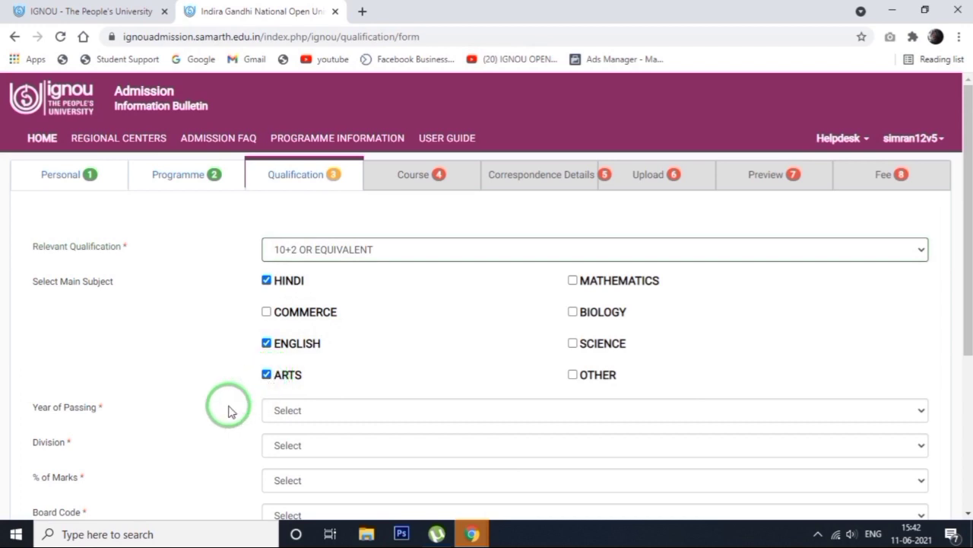
Set the year of passing to 2018, the division to Pass and the percentage of marks to 30
left_click(322, 413)
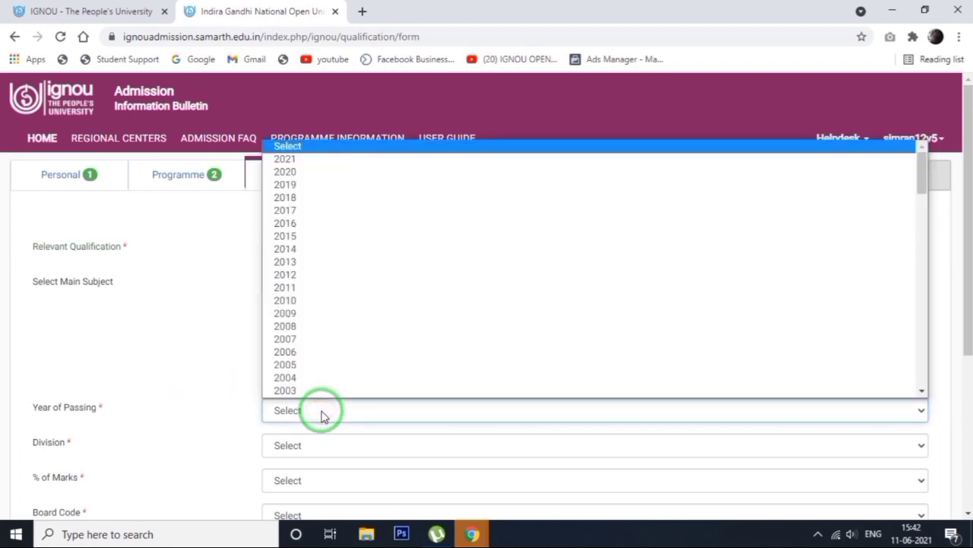
scroll(310, 196, "down", 1)
left_click(319, 172)
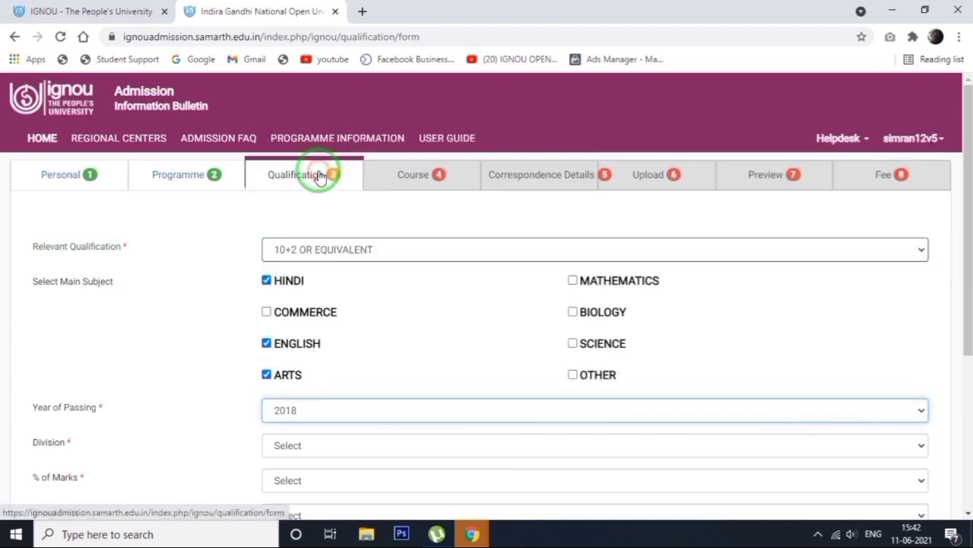
left_click(297, 452)
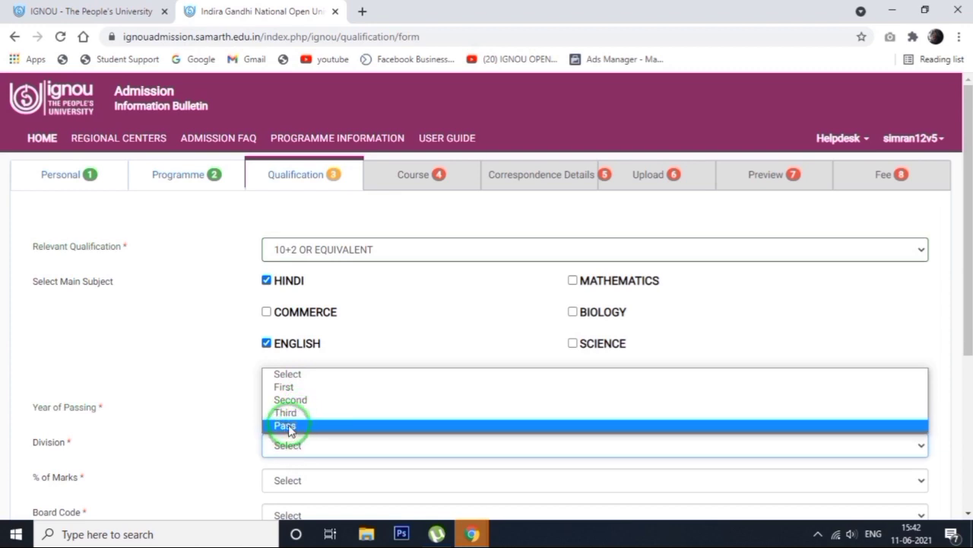
left_click(287, 425)
left_click_drag(966, 271, 962, 391)
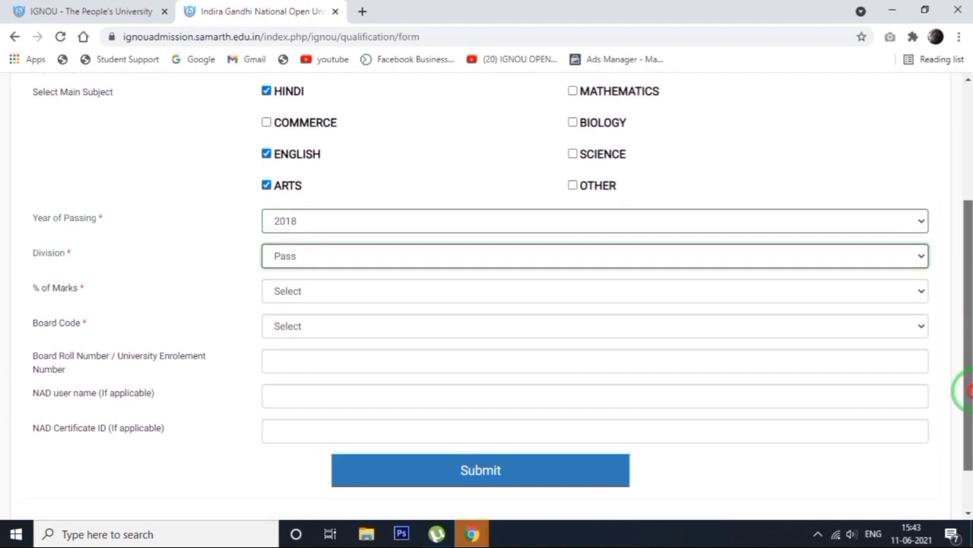
left_click(280, 295)
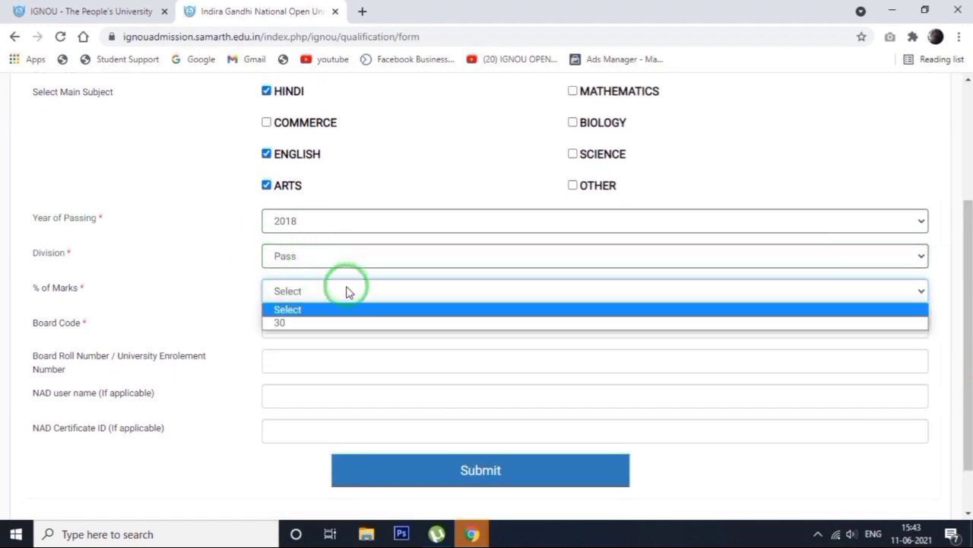
left_click(282, 324)
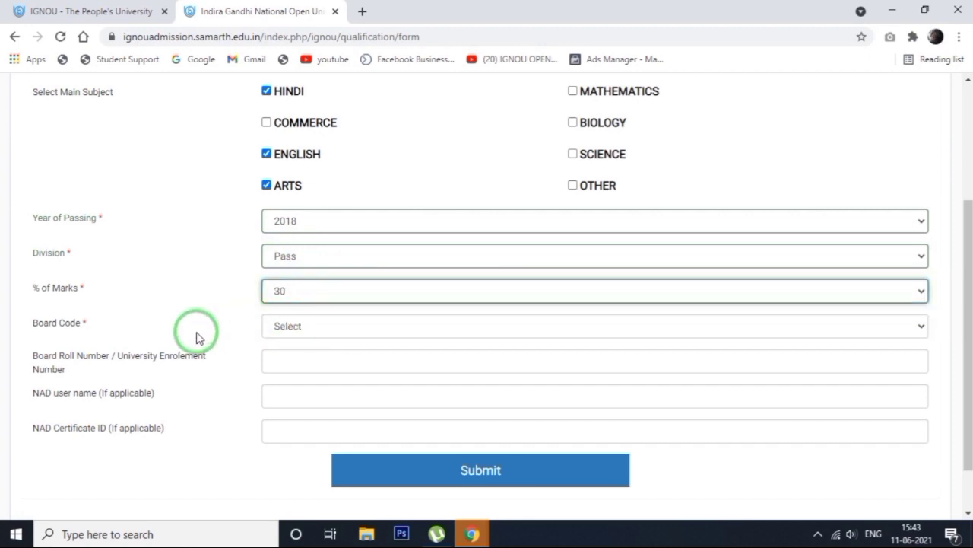
Set the board code to 701: CBSE: Central Board of Secondary Education, New Delhi, submit the qualification details and proceed to course selection
left_click(288, 327)
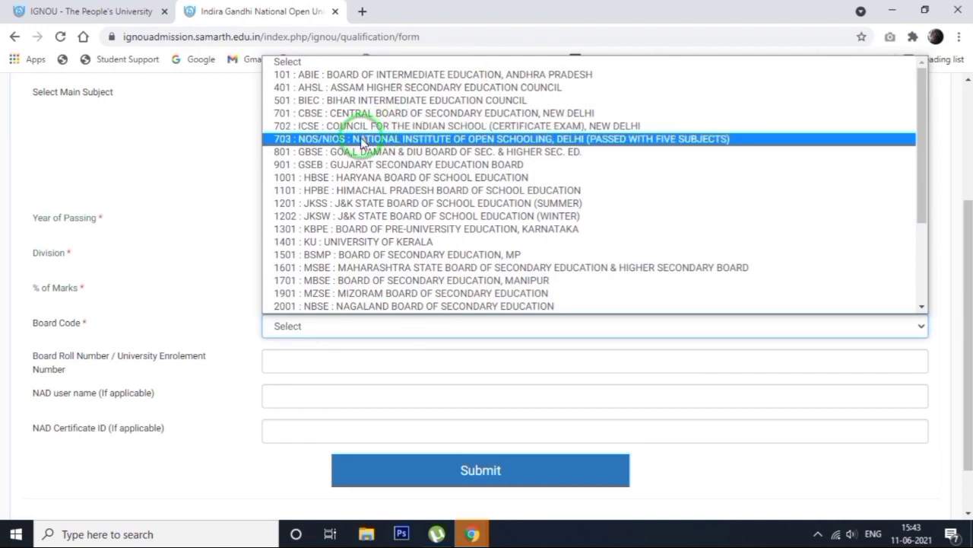
left_click(346, 112)
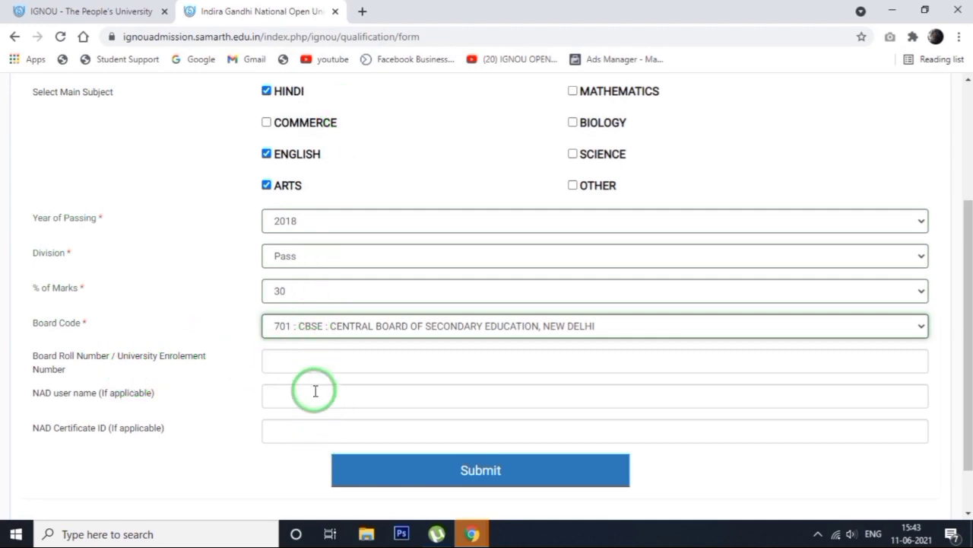
left_click(472, 478)
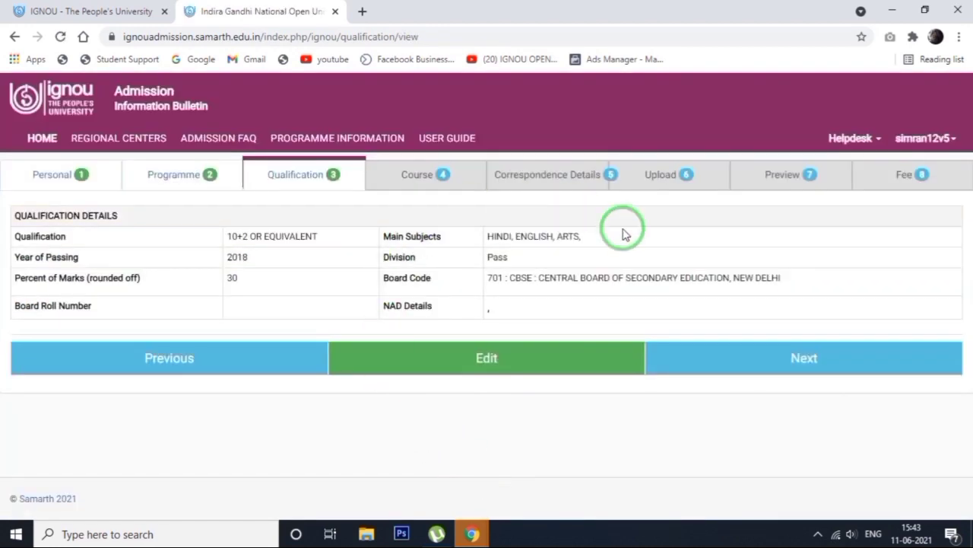
left_click(745, 368)
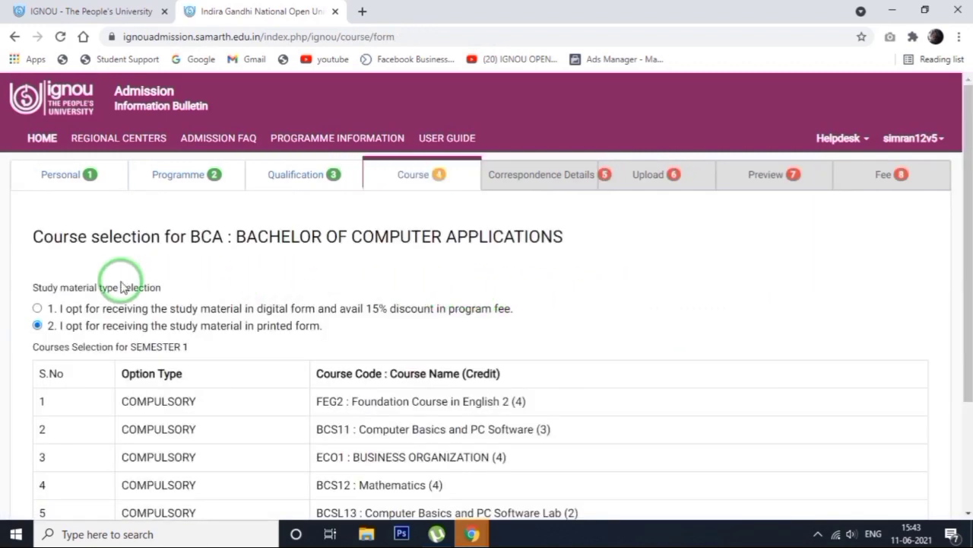
Try the digital study material option and read its wording about the 15% discount in program fee
left_click_drag(34, 286, 162, 283)
left_click(169, 290)
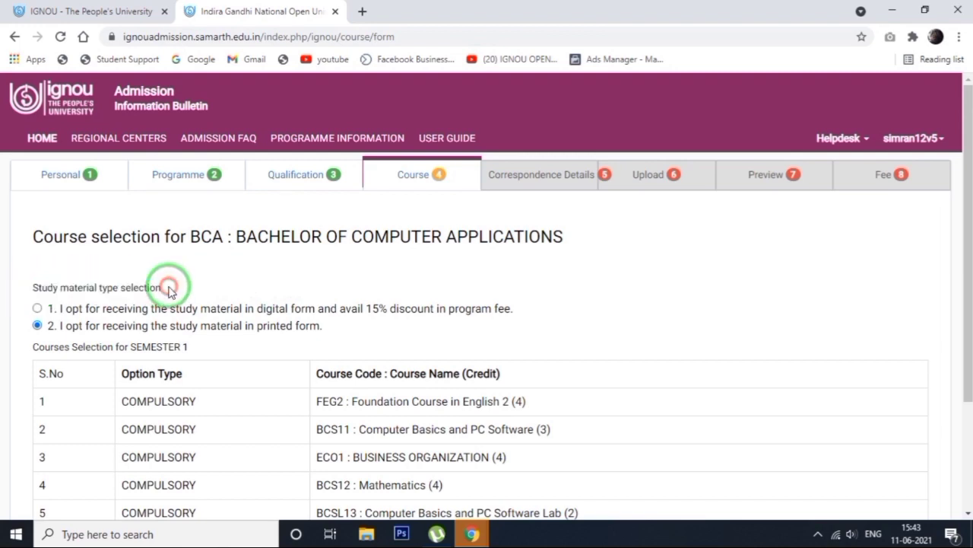
left_click(37, 309)
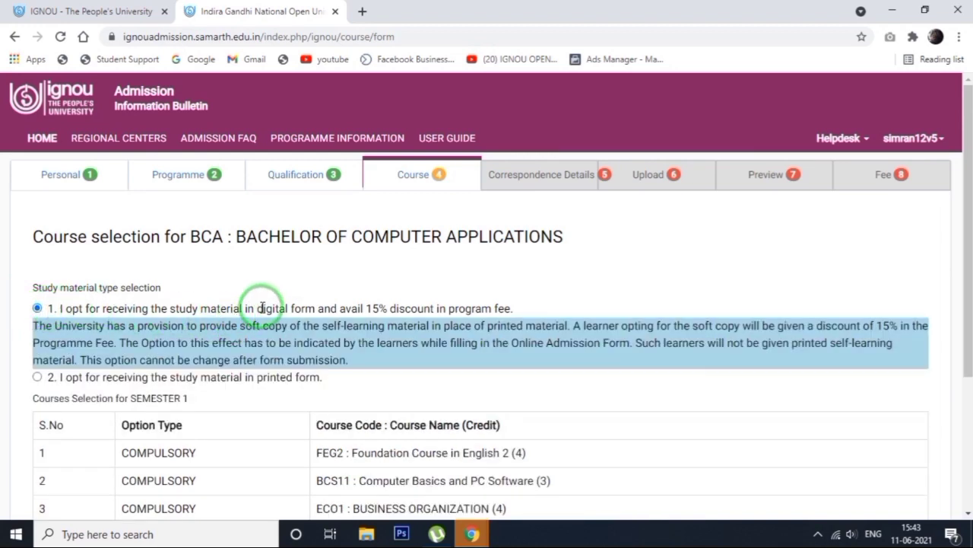
left_click_drag(258, 308, 315, 308)
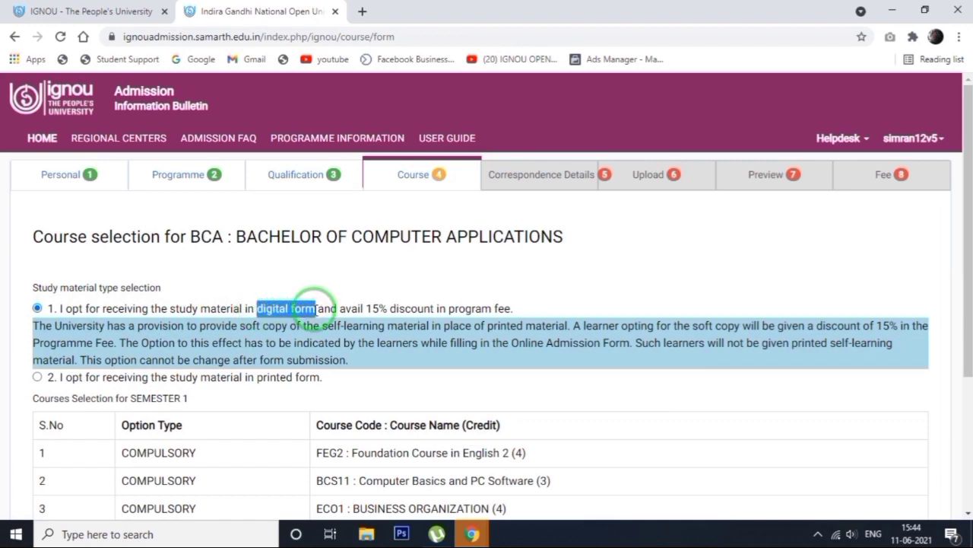
left_click(315, 310)
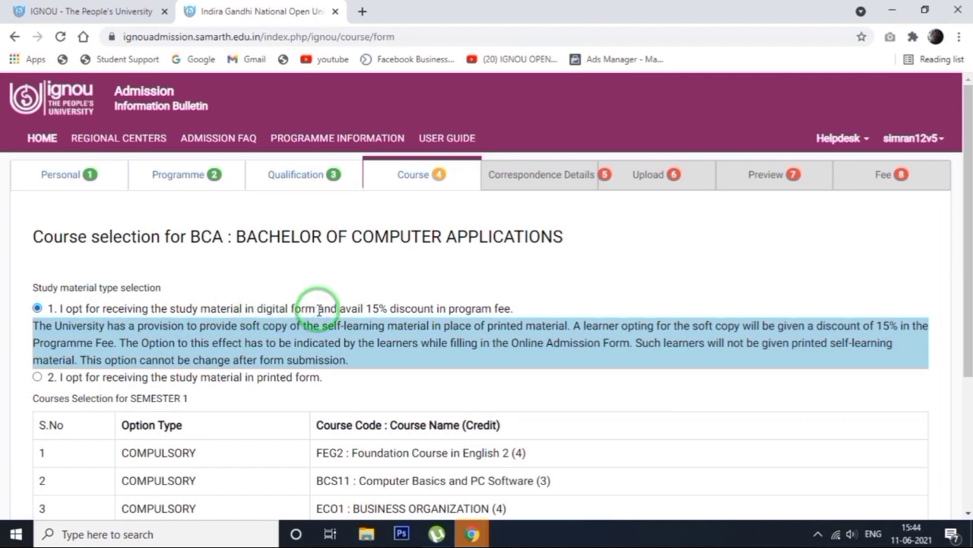
left_click_drag(309, 308, 262, 305)
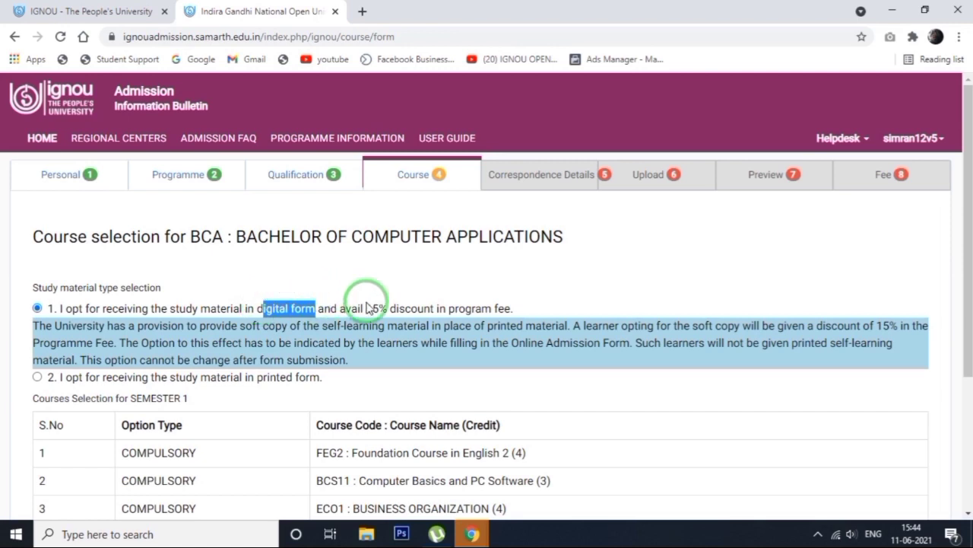
left_click_drag(371, 308, 519, 310)
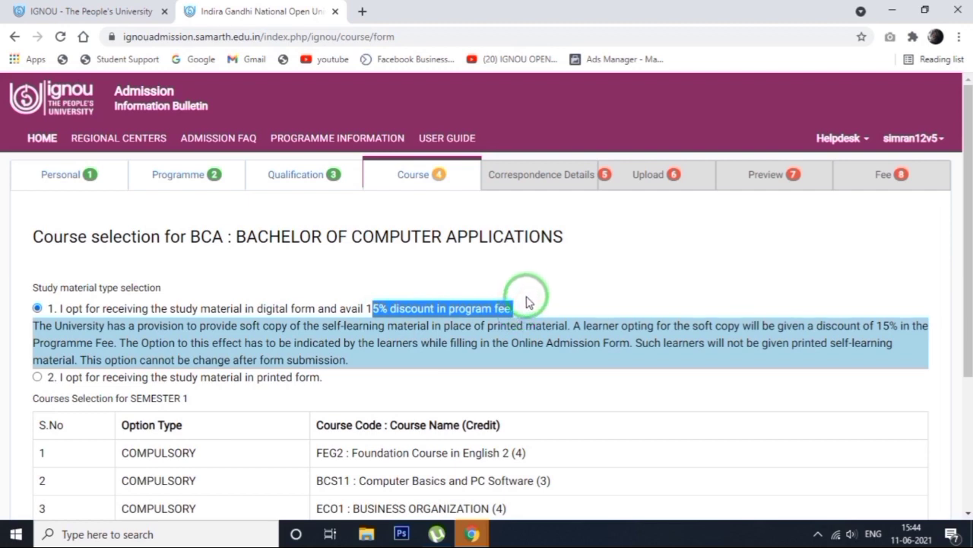
left_click(528, 302)
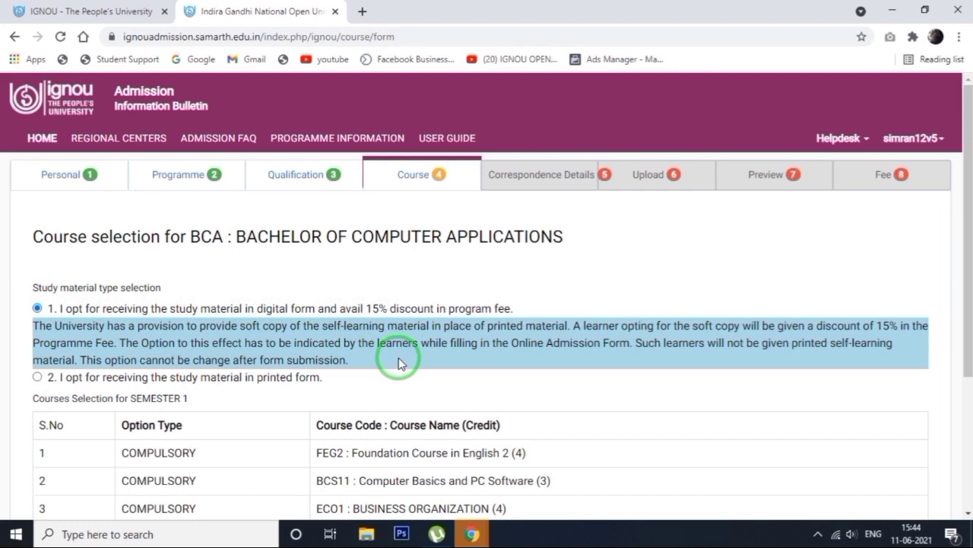
Opt for printed study material, submit the Semester 1 course selection and proceed to the correspondence details
left_click(38, 378)
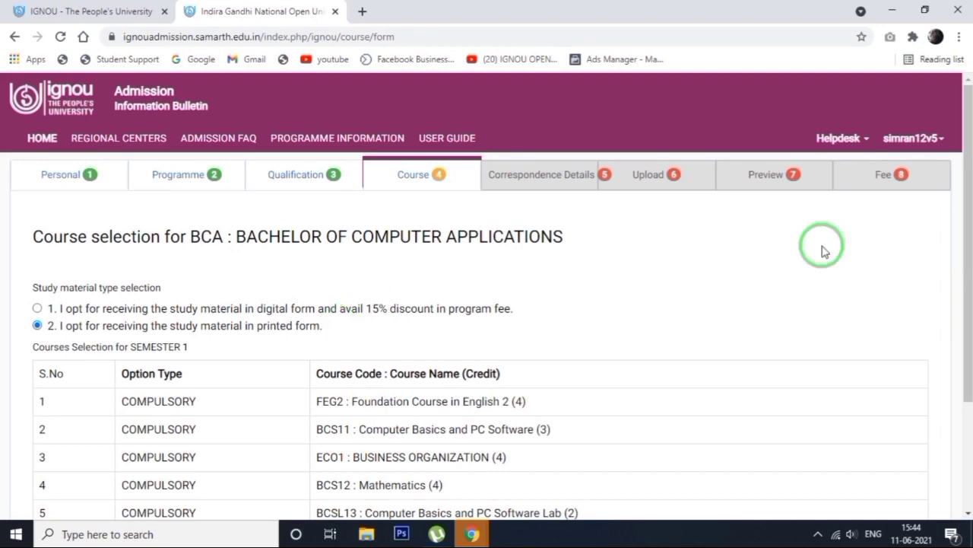
left_click_drag(965, 191, 965, 283)
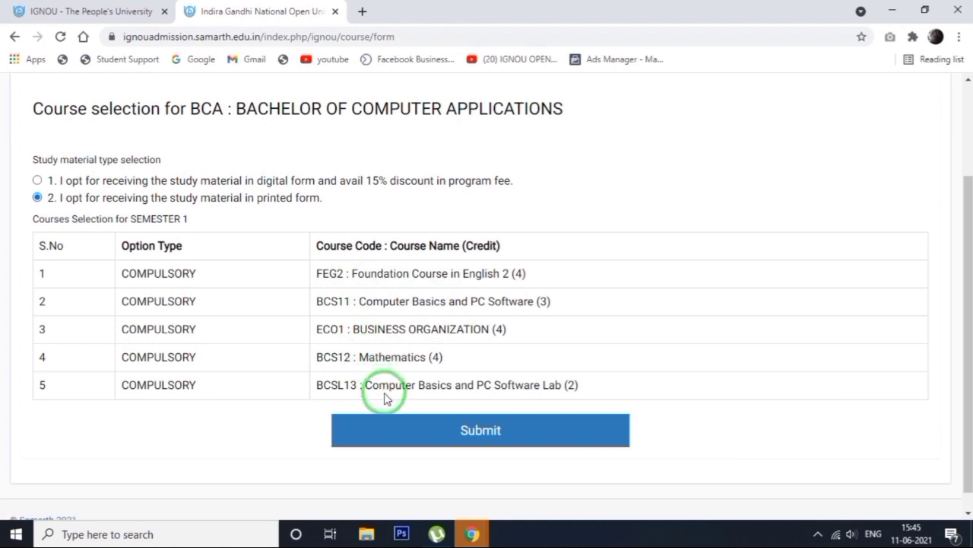
left_click(464, 431)
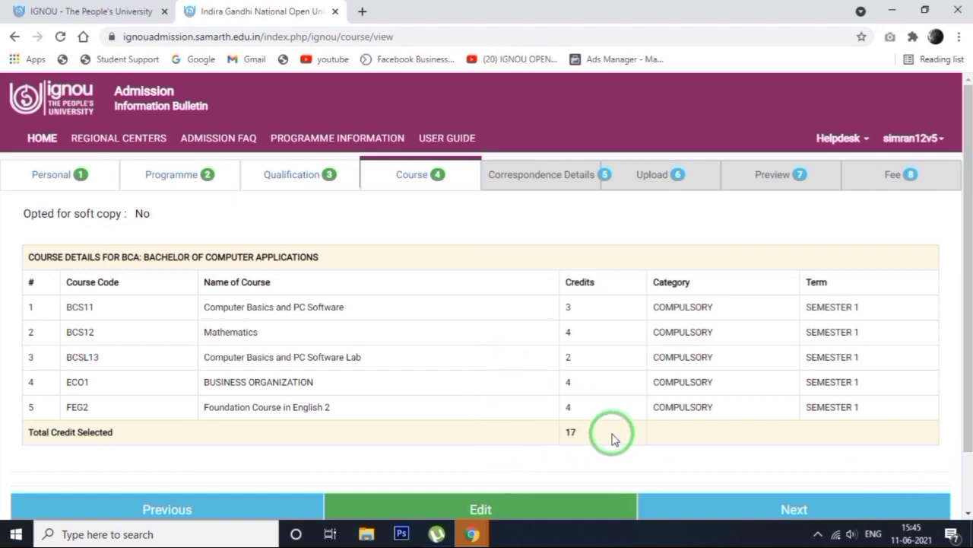
left_click(784, 511)
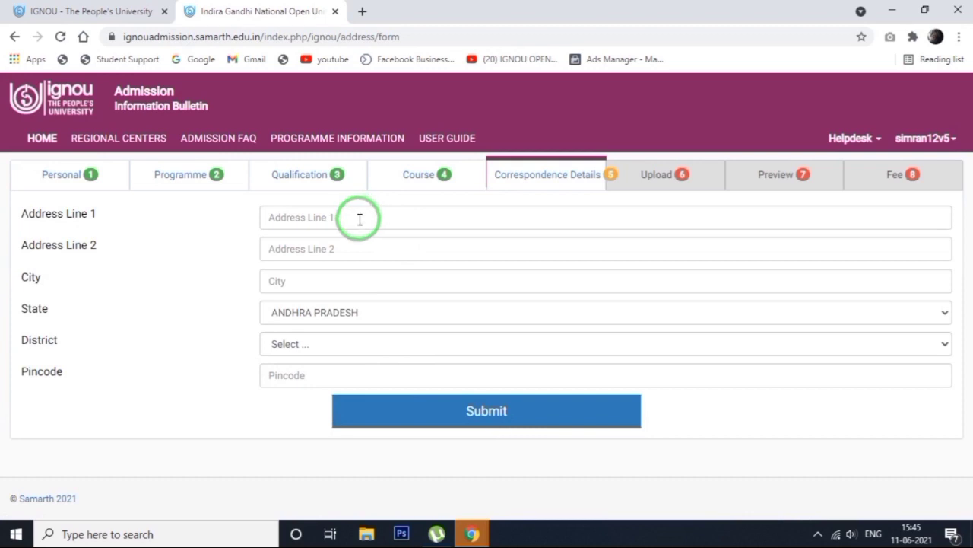
Fill in the applicant's correspondence address, city, state, district and pincode, and submit the correspondence details
left_click(291, 280)
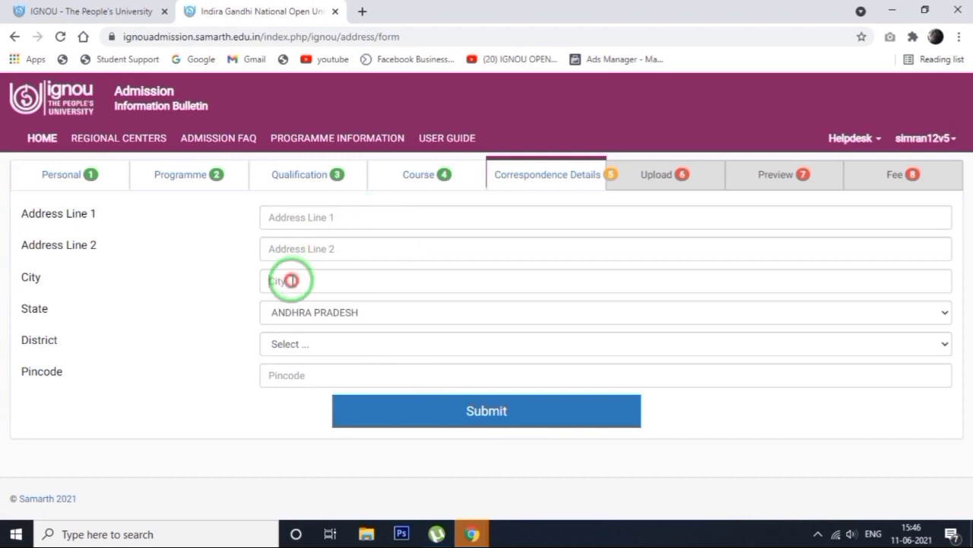
left_click(187, 299)
left_click(362, 318)
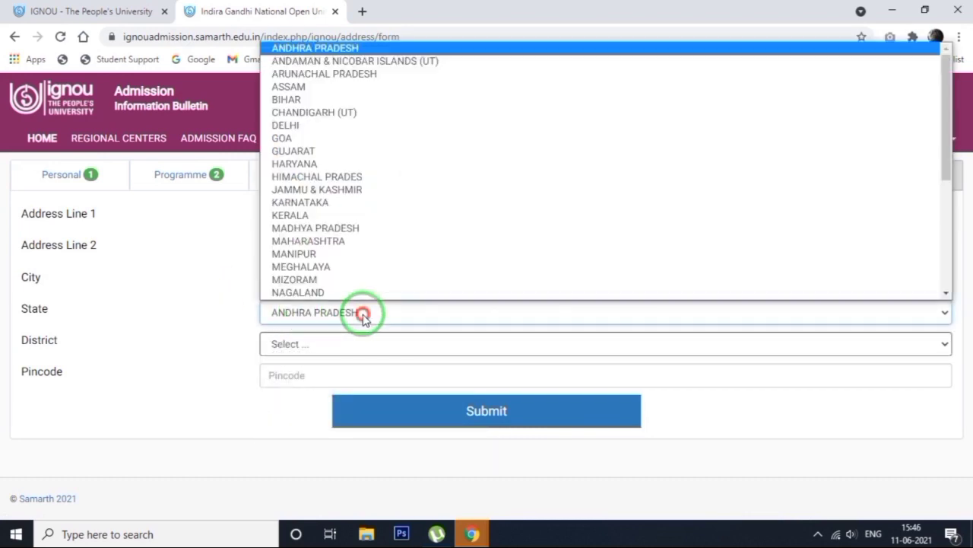
left_click(225, 341)
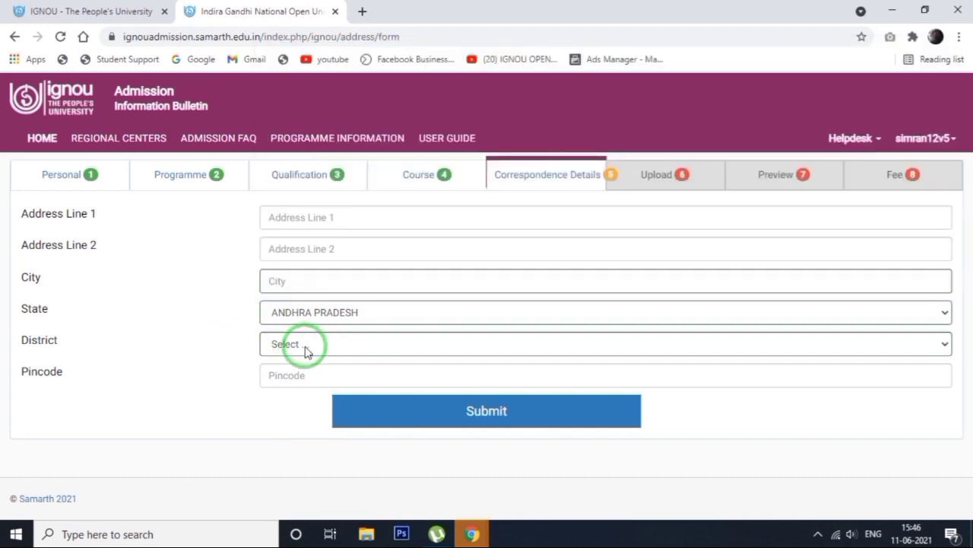
left_click(302, 344)
left_click(225, 299)
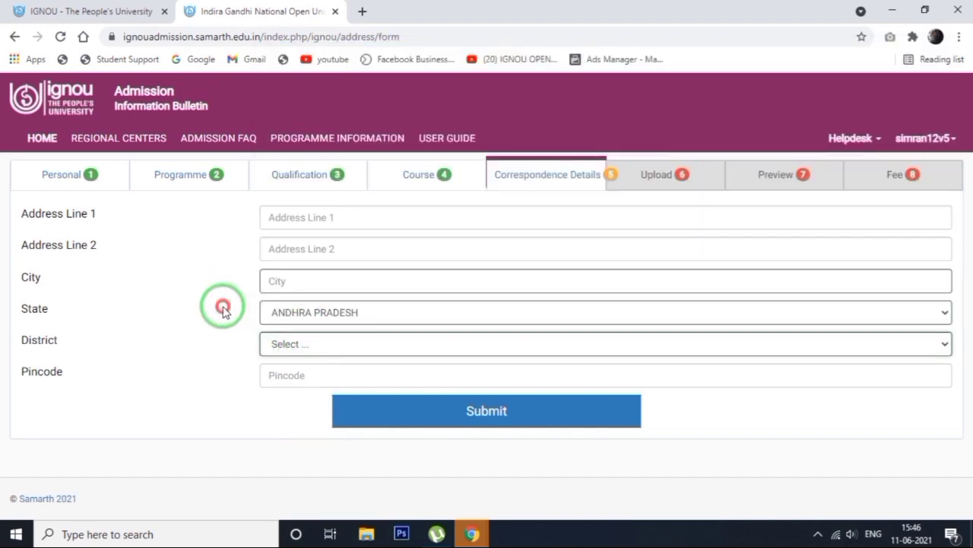
left_click(308, 380)
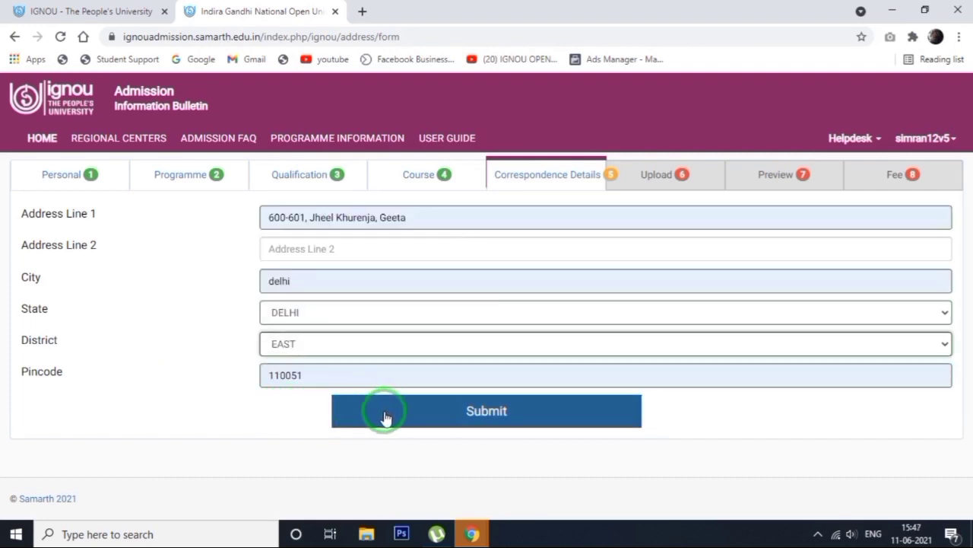
left_click(421, 419)
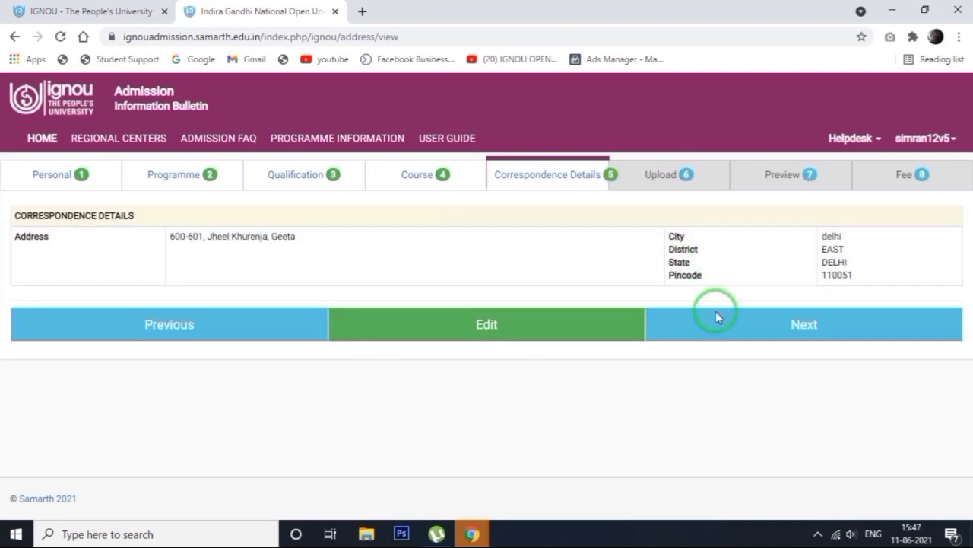
Proceed to the document uploads and upload Untitled-1.jpg as the photo, plus the signature, matriculation and 10+2 marksheet files
left_click(735, 331)
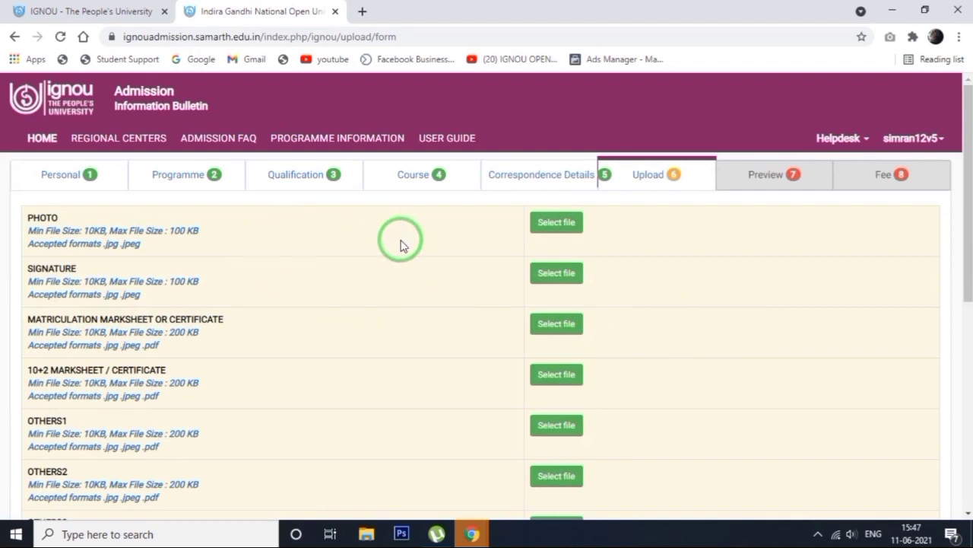
left_click(553, 239)
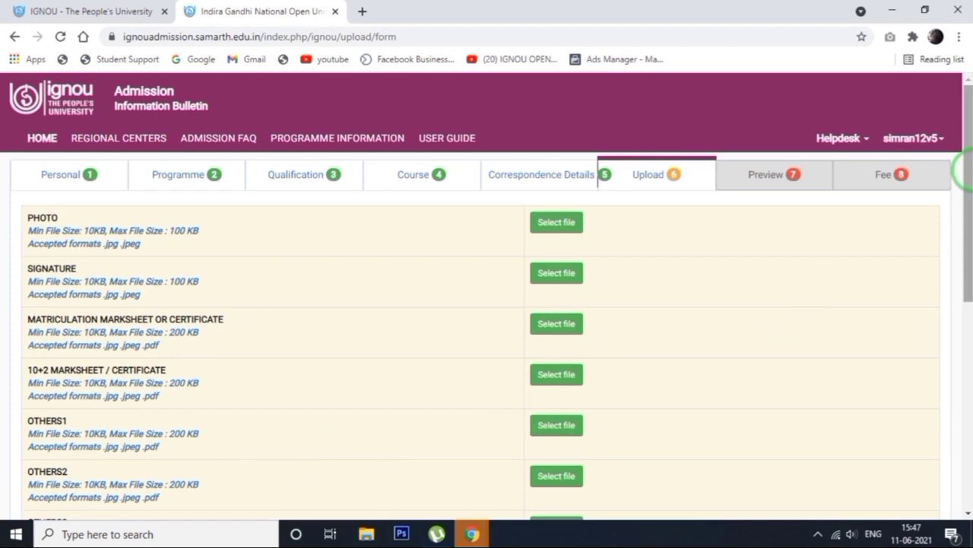
mouse_move(964, 171)
left_mouse_down()
mouse_move(963, 445)
mouse_move(964, 135)
left_mouse_up()
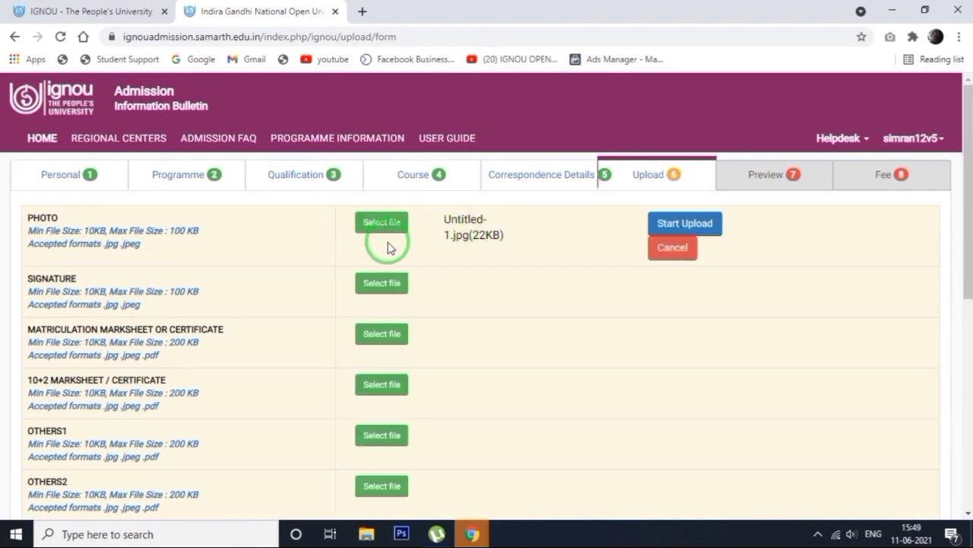
left_click(689, 223)
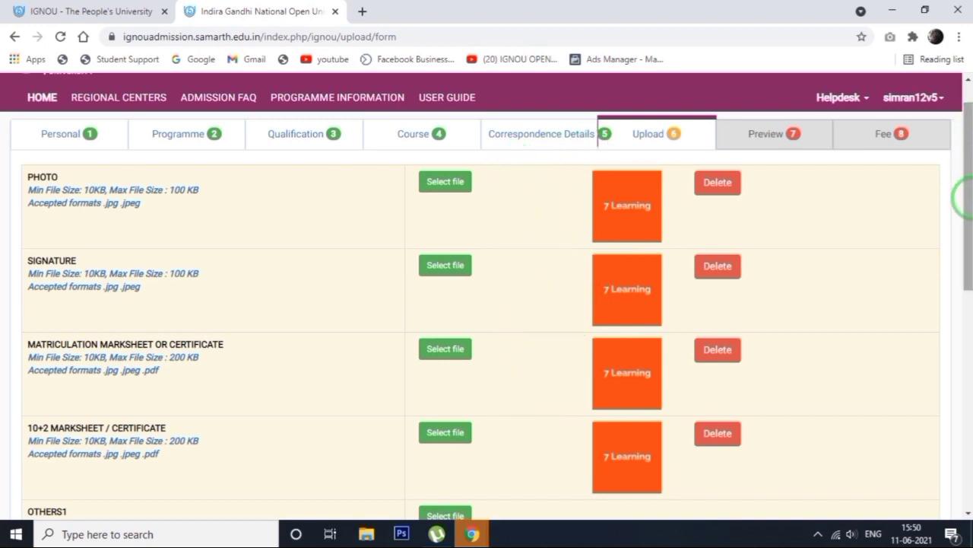
Proceed to the application preview and review the entered details, the fee details and the self declaration
left_click_drag(972, 224, 964, 517)
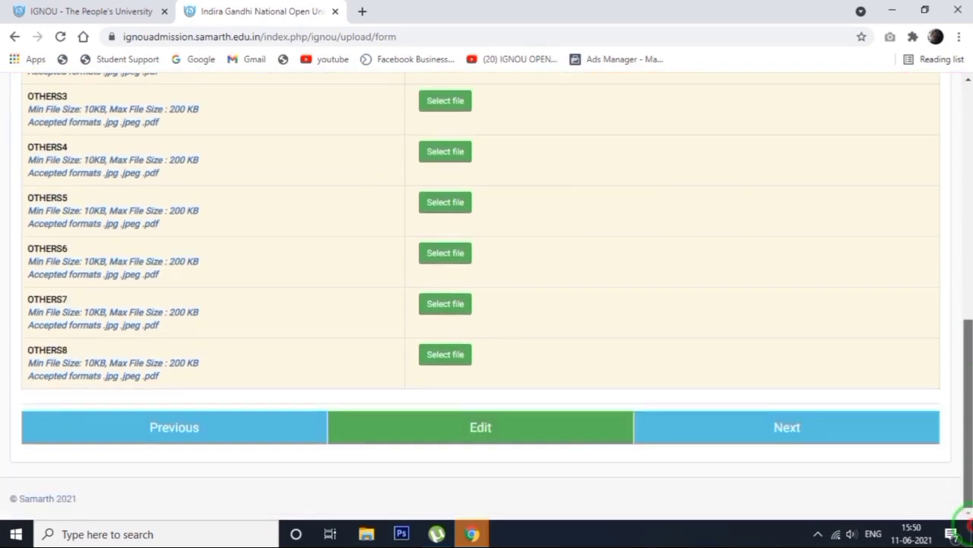
left_click(745, 430)
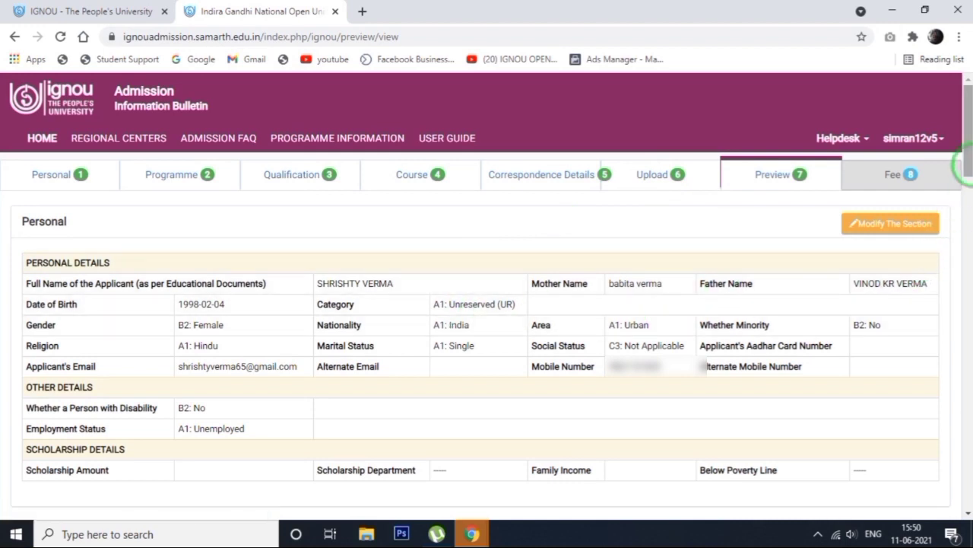
left_click_drag(968, 162, 964, 437)
left_click_drag(967, 437, 968, 410)
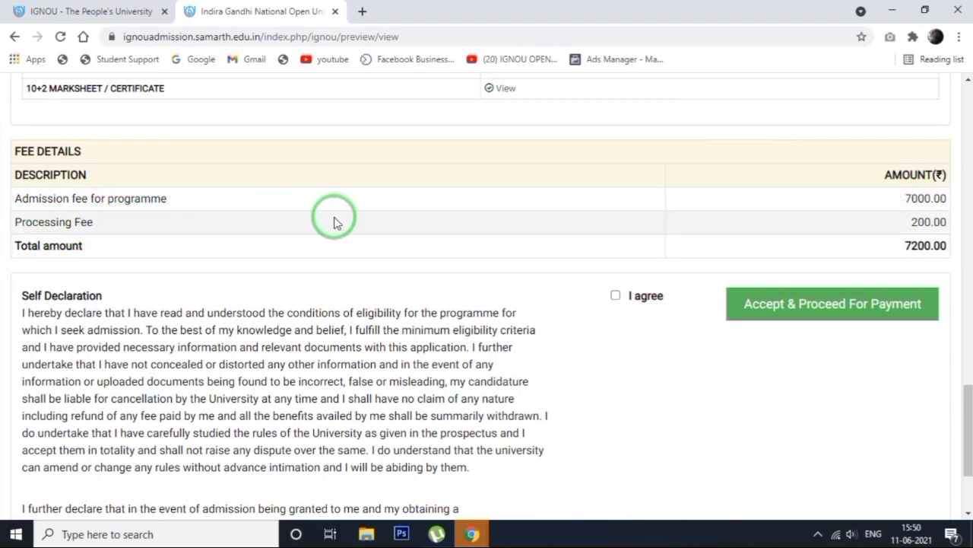
left_click(874, 219)
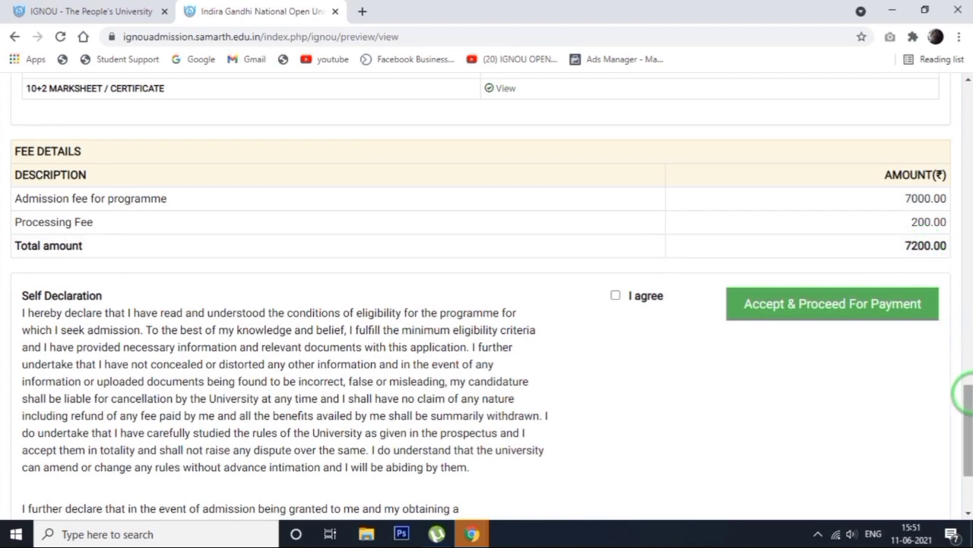
Recheck the previewed course and fee details, agree to the self declaration, and cancel the submission confirmation to allow another check
left_click_drag(970, 407, 967, 241)
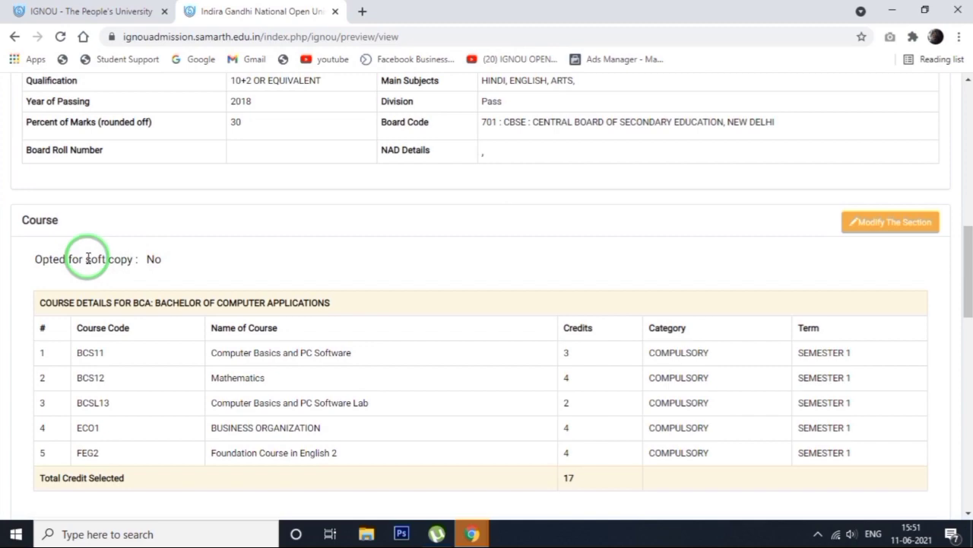
left_click_drag(965, 271, 964, 423)
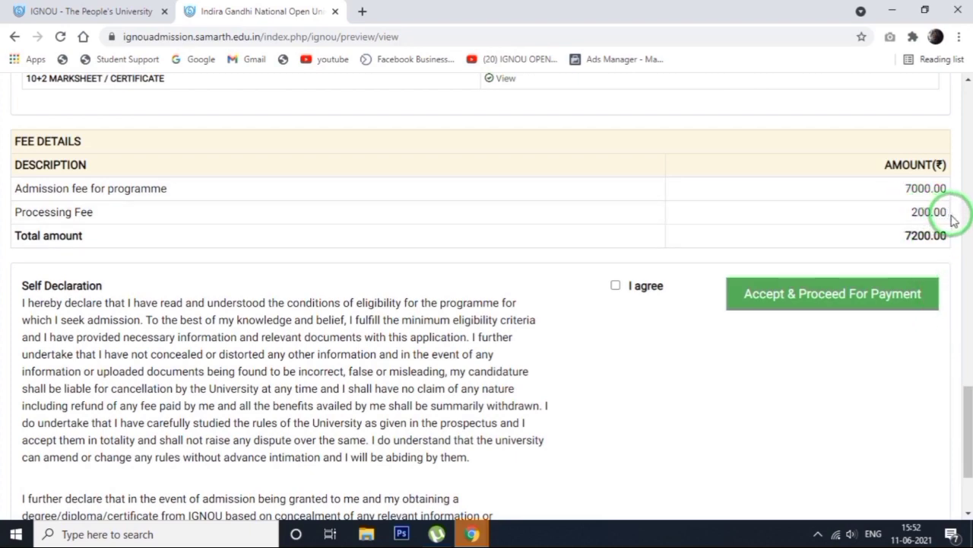
left_click_drag(968, 429, 970, 464)
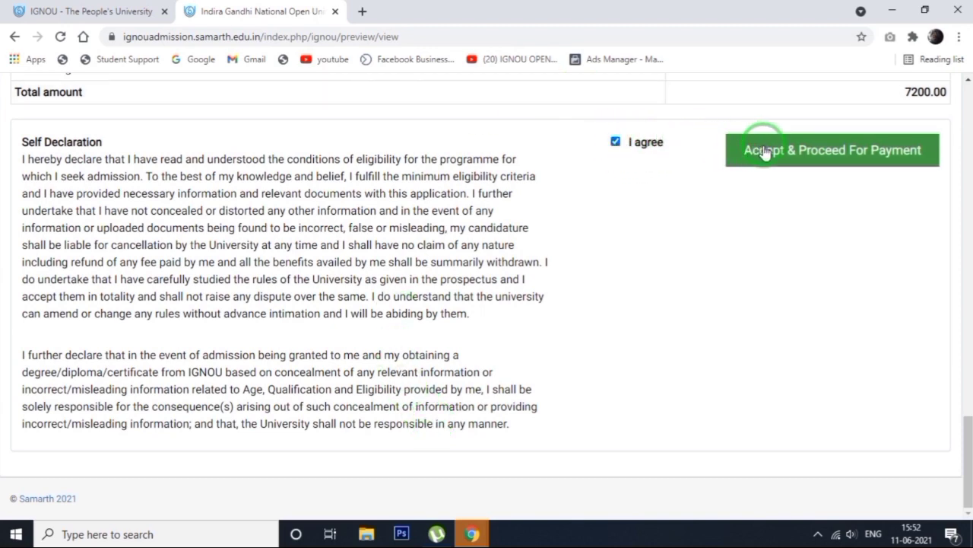
left_click(818, 155)
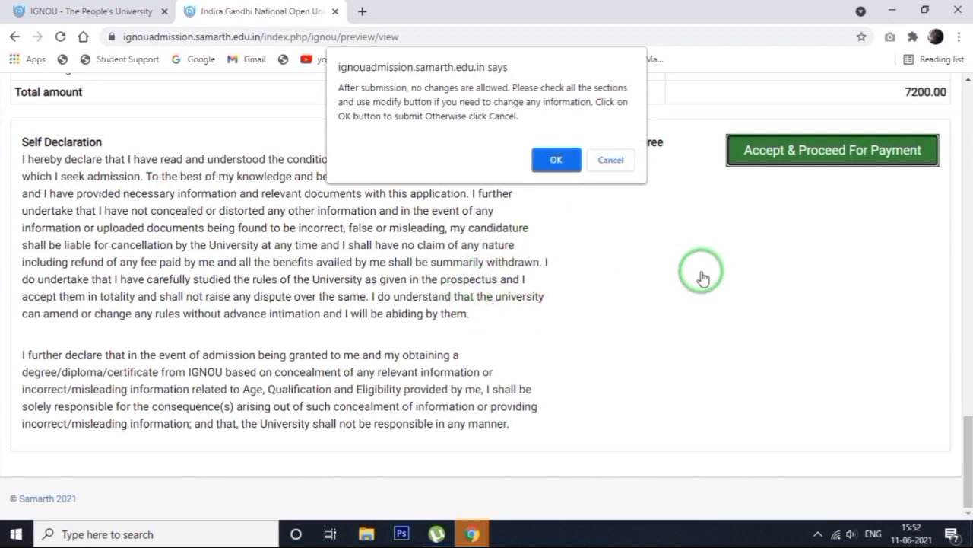
left_click(611, 160)
Recheck the correspondence and upload sections, then accept the application and confirm its final submission for payment
left_click_drag(967, 426, 969, 344)
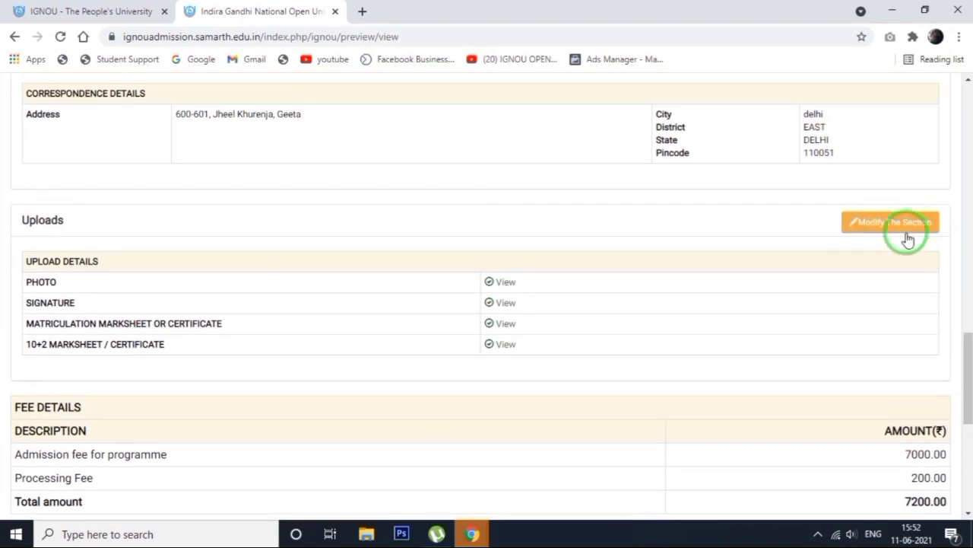
left_click_drag(965, 382, 966, 473)
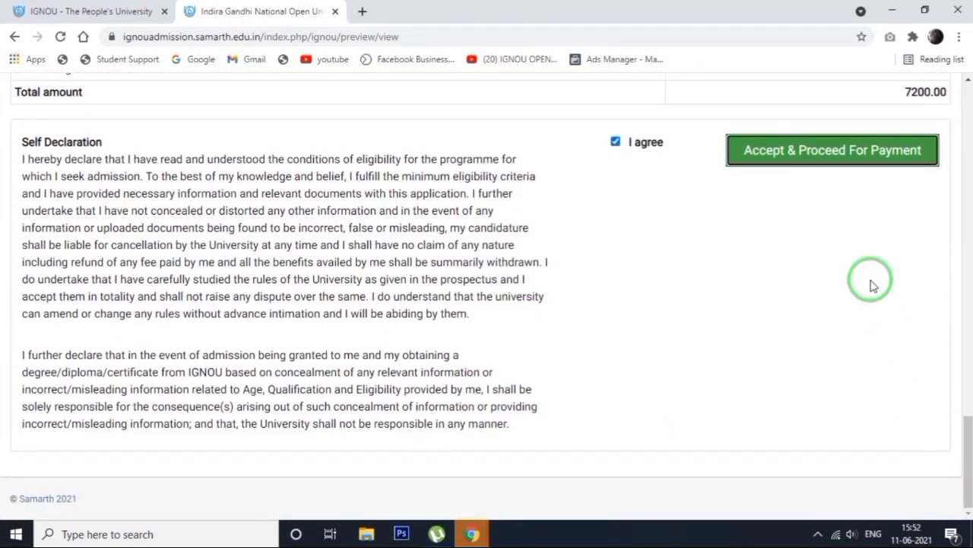
left_click(825, 151)
left_click(556, 159)
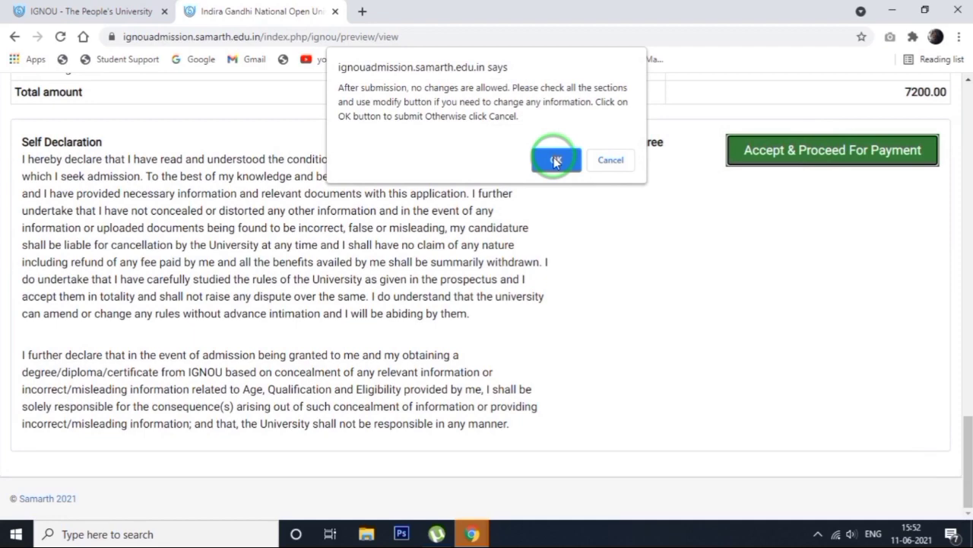
left_click(555, 160)
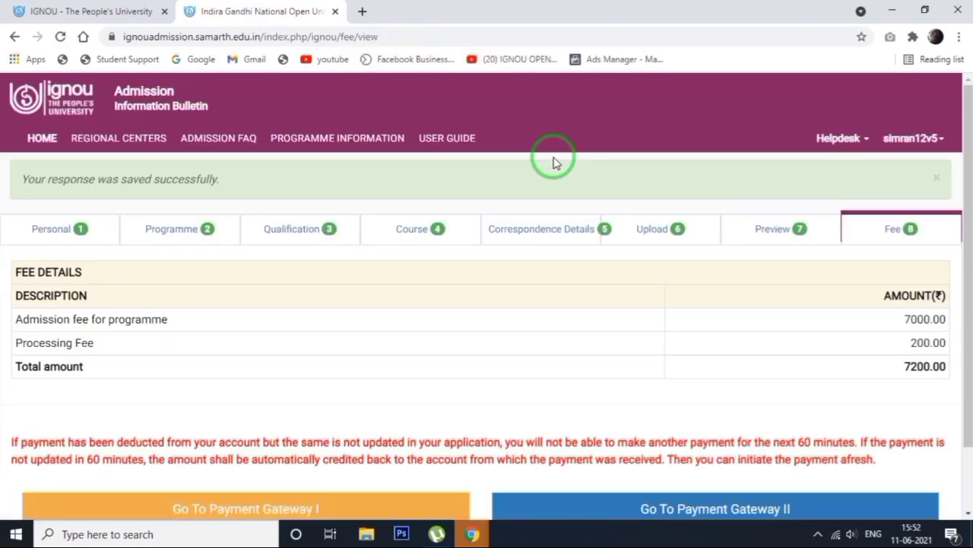
Review the programme fee details and proceed to Payment Gateway I to pay the admission fee
scroll(5, 167, "down", 1)
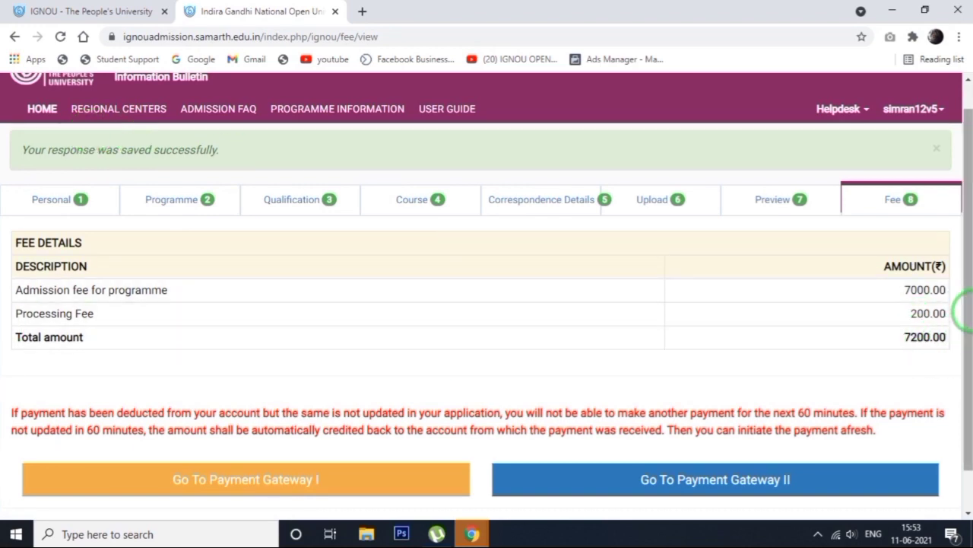
scroll(960, 327, "down", 1)
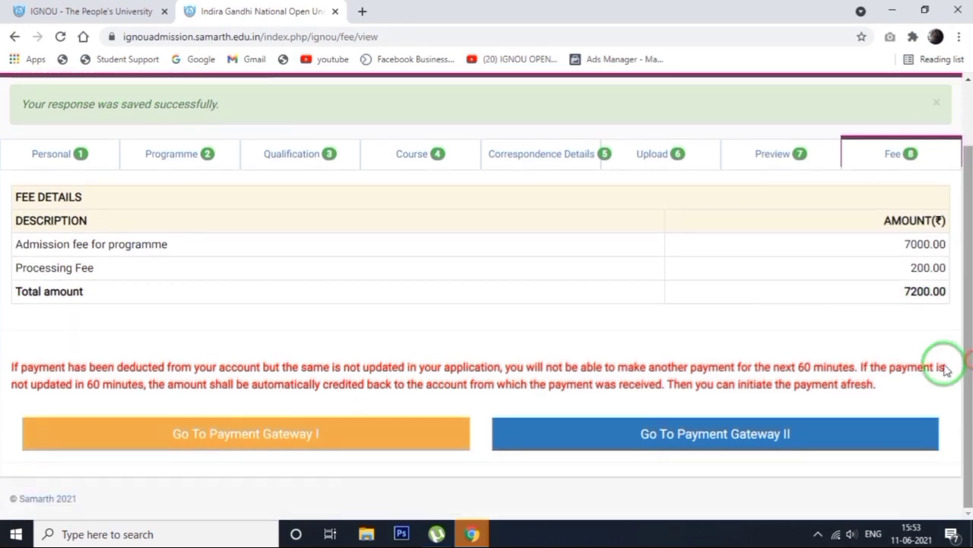
left_click(207, 435)
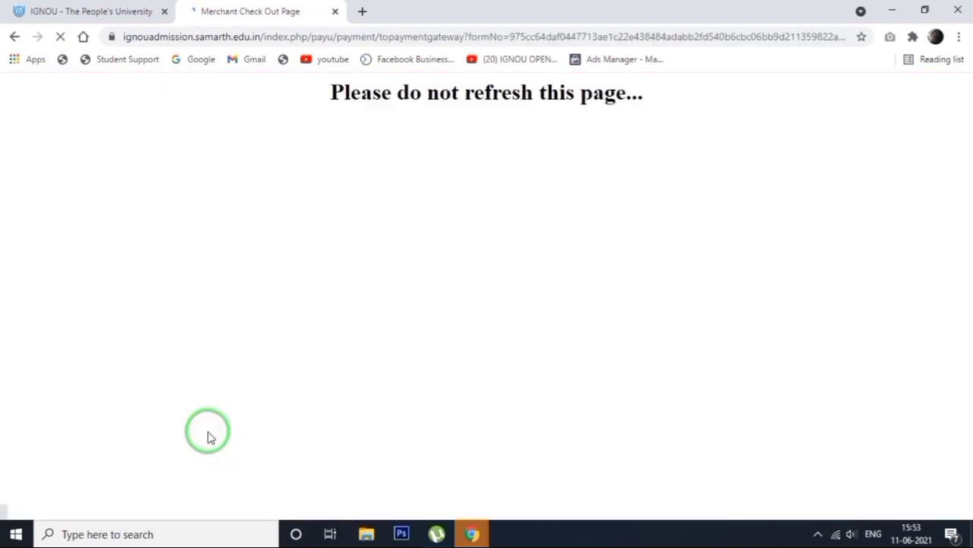